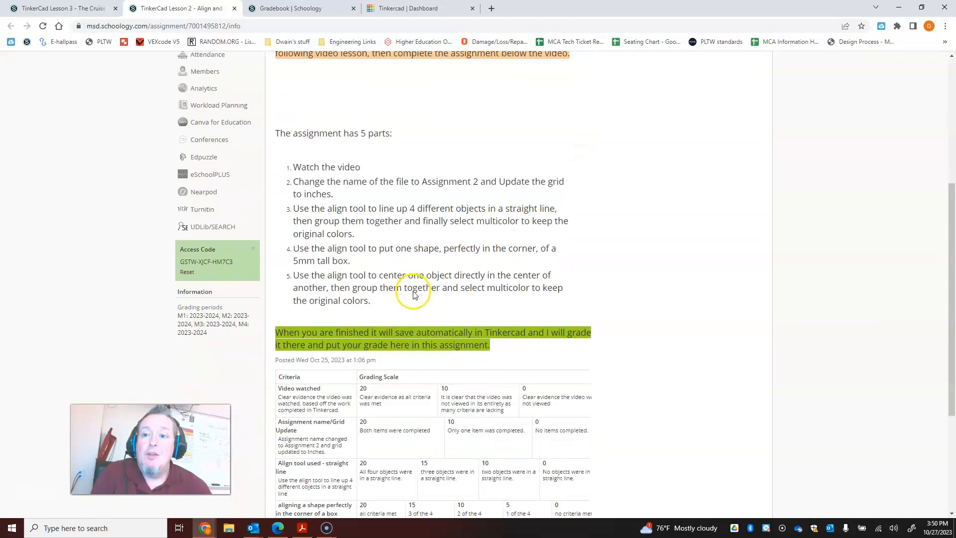
pyautogui.scroll(-1, 319, 373)
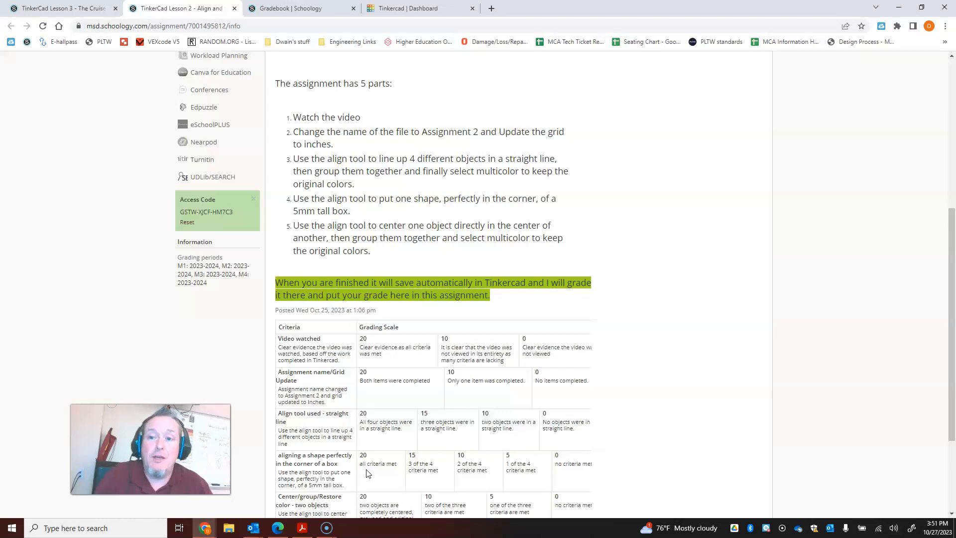
# - Switch to the Tinkercad dashboard and create a new 3D design
pyautogui.scroll(-1, 369, 470)
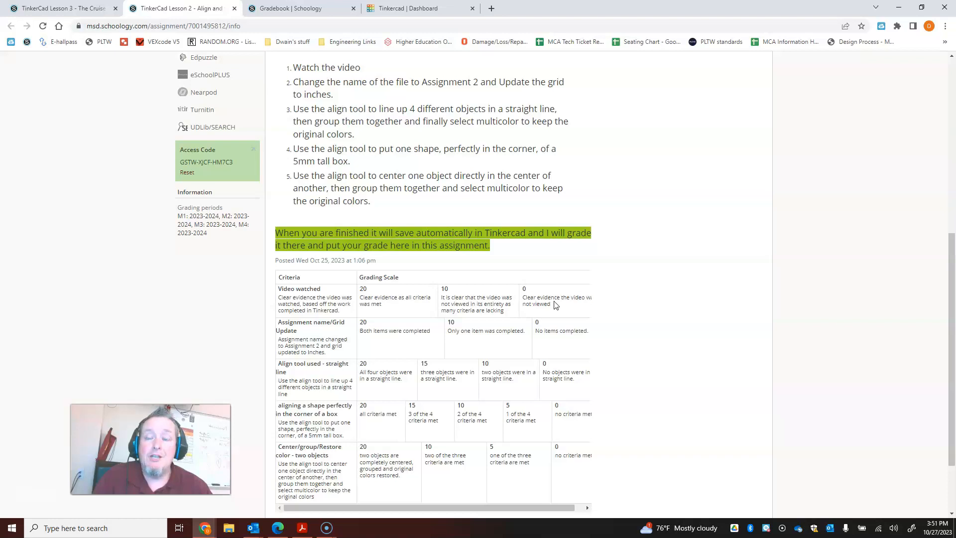
pyautogui.click(420, 8)
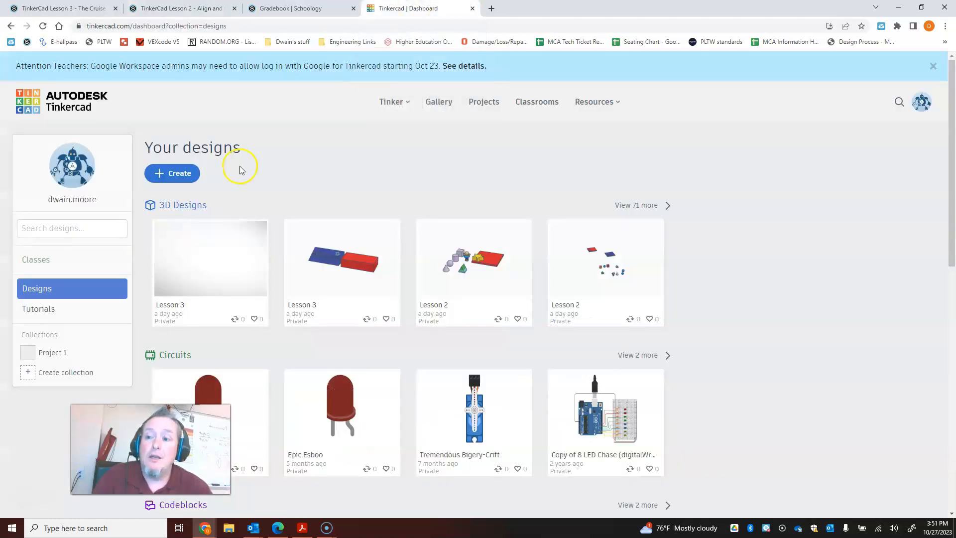
pyautogui.click(174, 205)
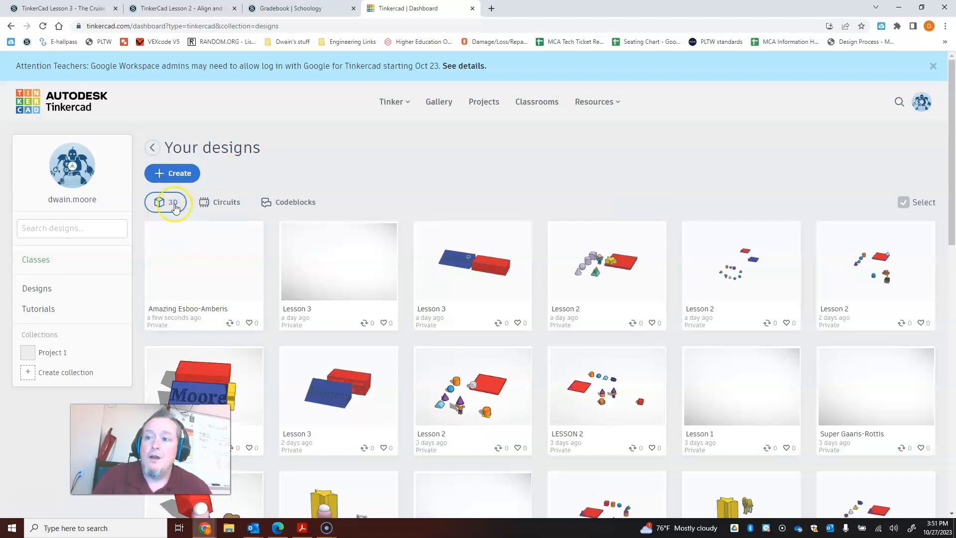
pyautogui.click(173, 174)
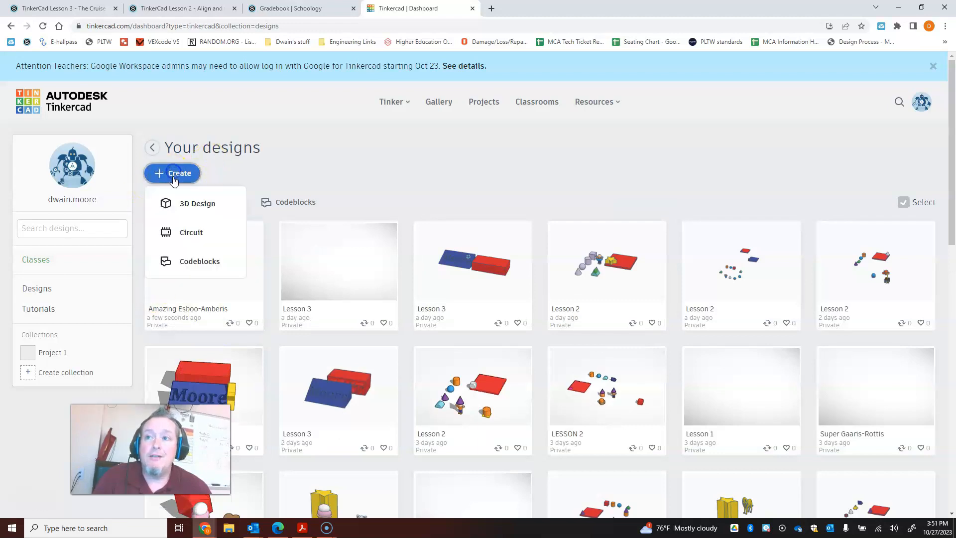
pyautogui.click(180, 204)
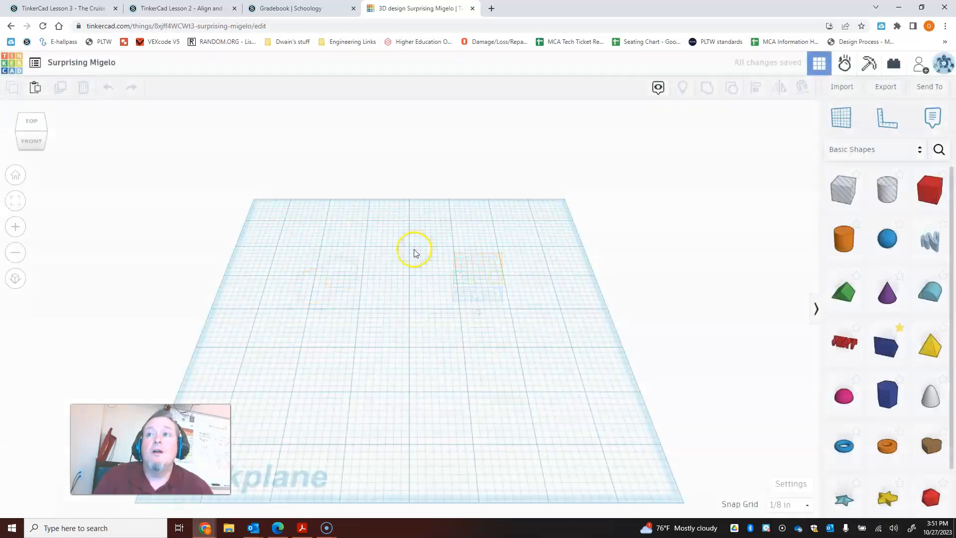
# - Rename the design to Lesson 2 and set the workspace units to Millimeters
pyautogui.click(99, 67)
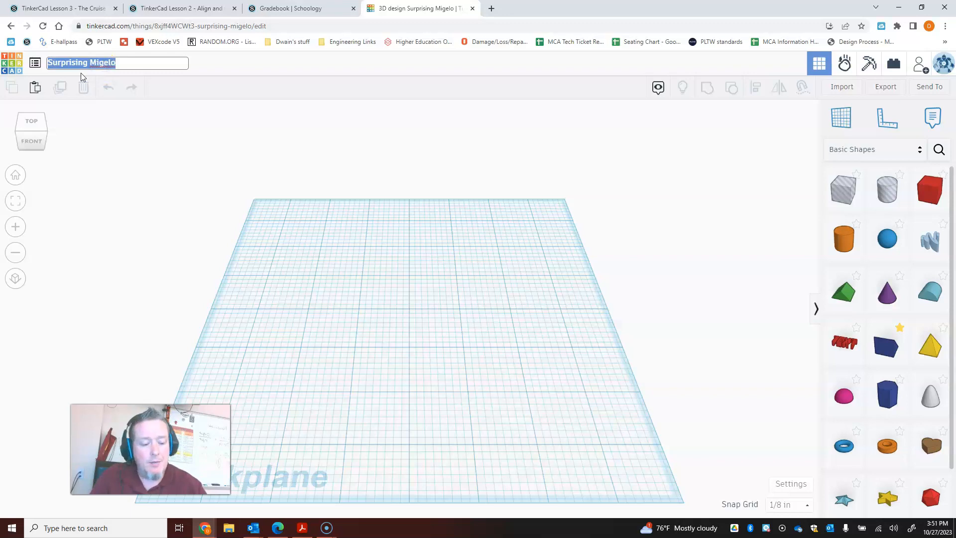
pyautogui.write('Lesson 2')
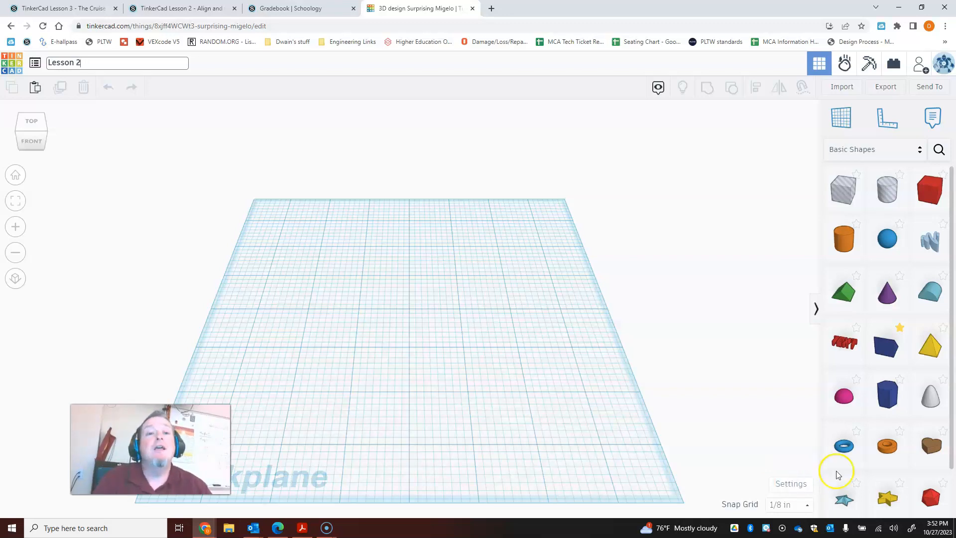
pyautogui.click(790, 485)
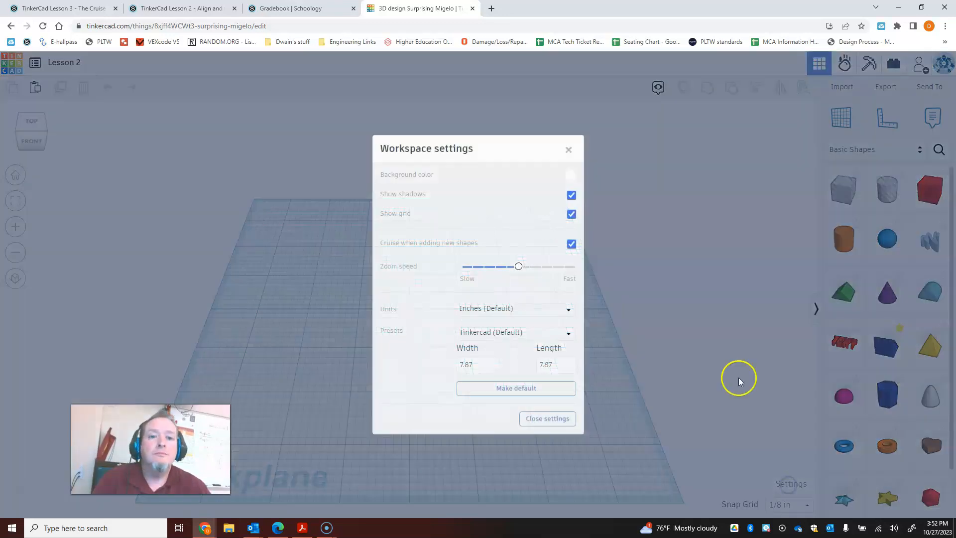
pyautogui.click(468, 308)
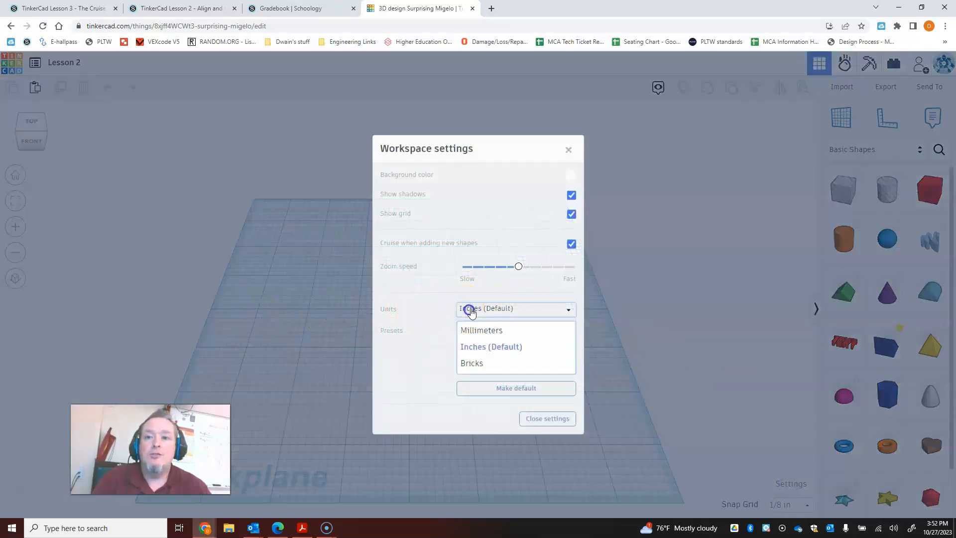
pyautogui.click(472, 330)
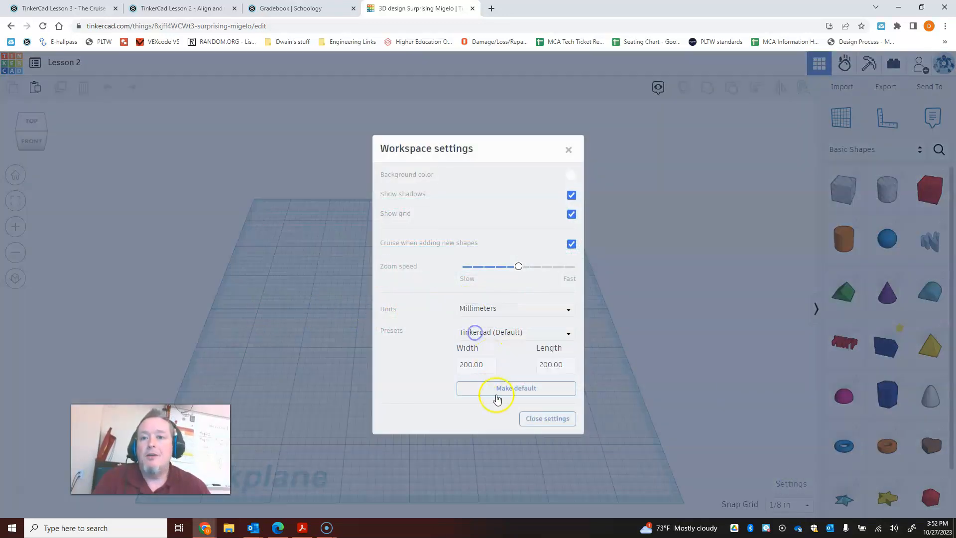
pyautogui.click(540, 428)
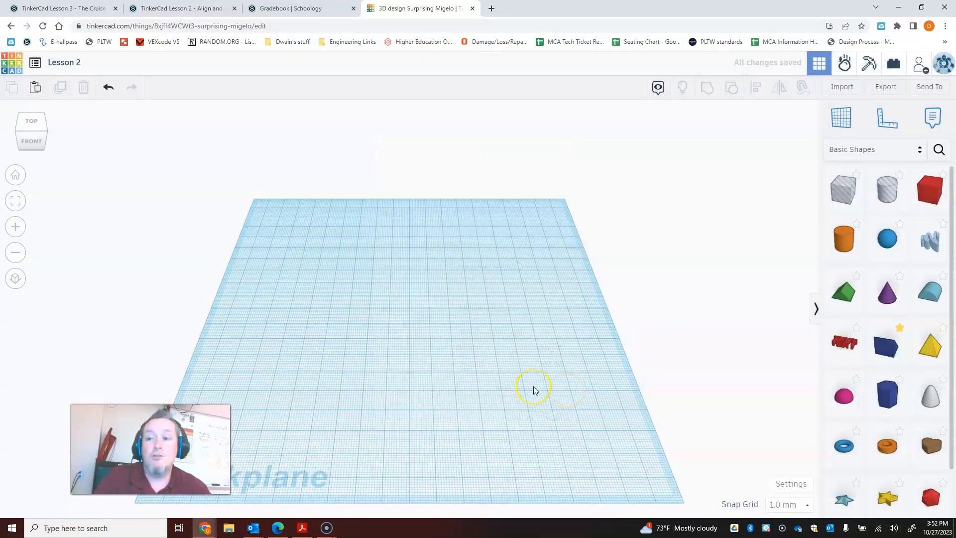
# - Place a cylinder, a cone, a wedge and a polygon diagonally across the workplane, from the back-left to the front-right
pyautogui.moveTo(845, 245); pyautogui.dragTo(294, 243)
pyautogui.moveTo(877, 301); pyautogui.dragTo(363, 316)
pyautogui.moveTo(886, 343); pyautogui.dragTo(412, 393)
pyautogui.moveTo(887, 393); pyautogui.dragTo(519, 463)
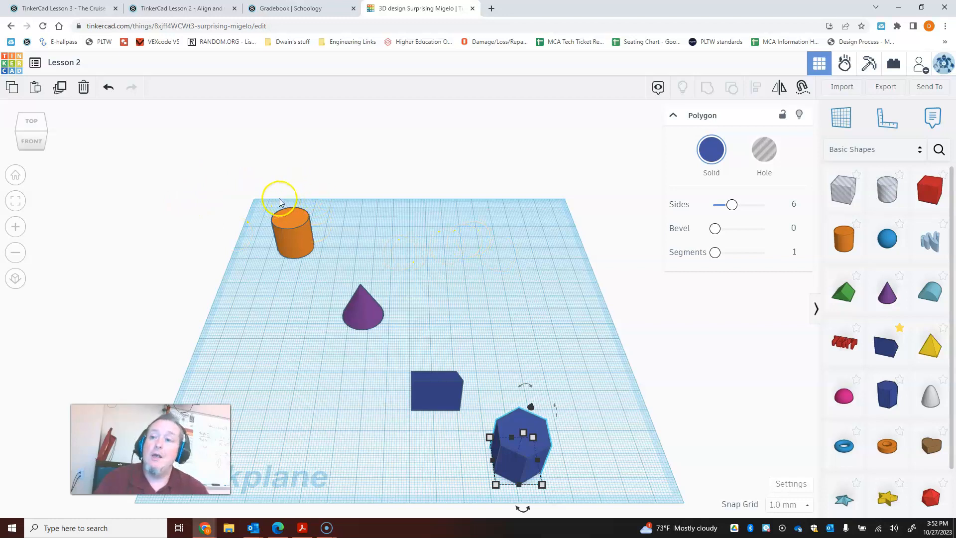
pyautogui.click(209, 170)
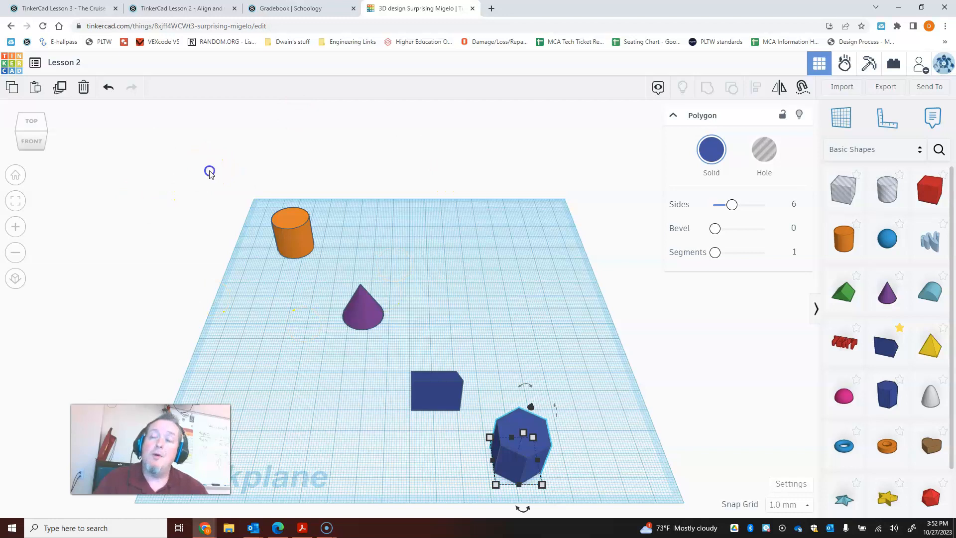
pyautogui.moveTo(212, 182); pyautogui.dragTo(384, 254)
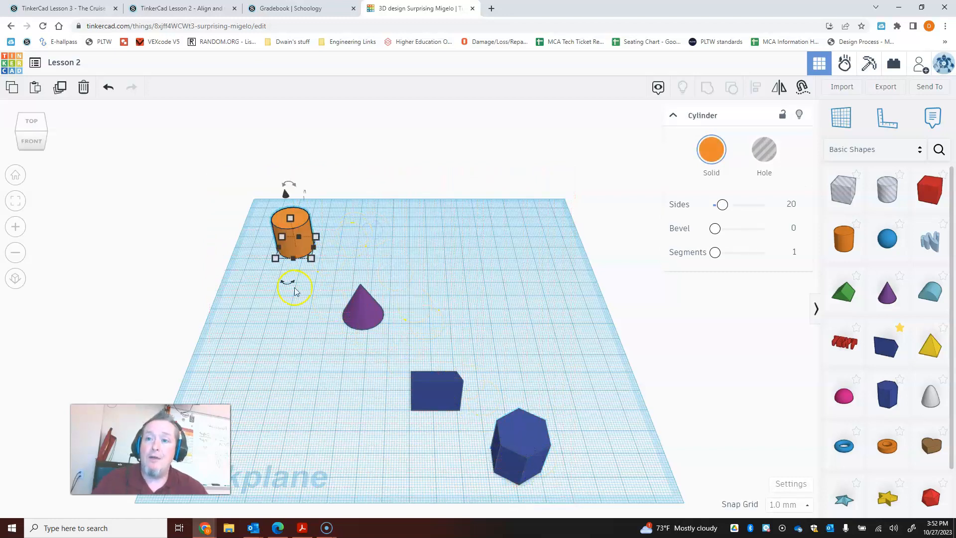
pyautogui.moveTo(284, 277)
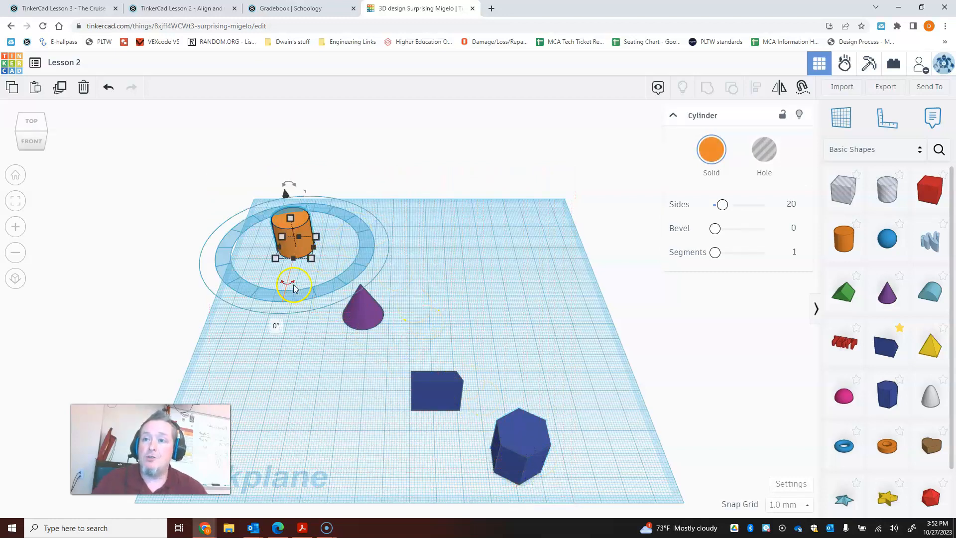
pyautogui.click(235, 285)
pyautogui.click(331, 225)
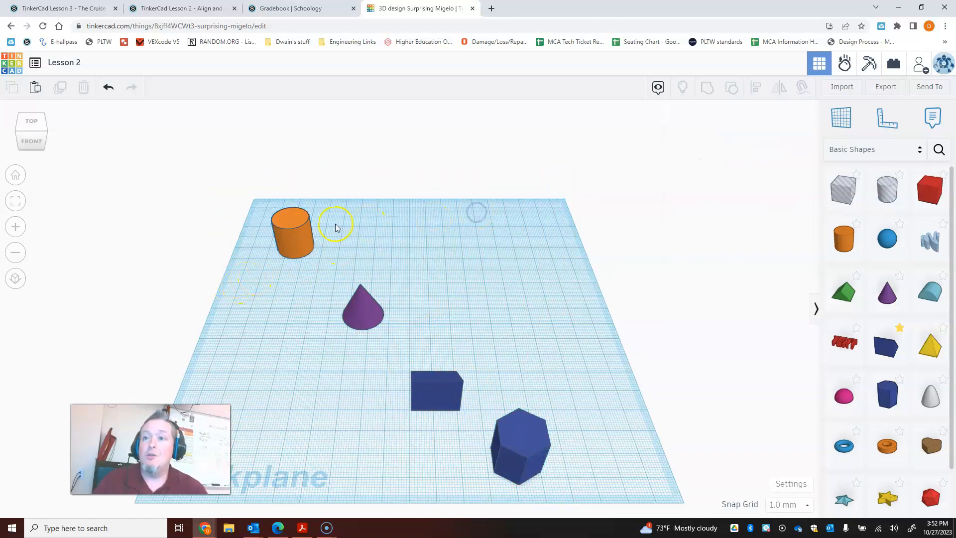
pyautogui.click(296, 233)
pyautogui.moveTo(255, 237); pyautogui.dragTo(386, 329)
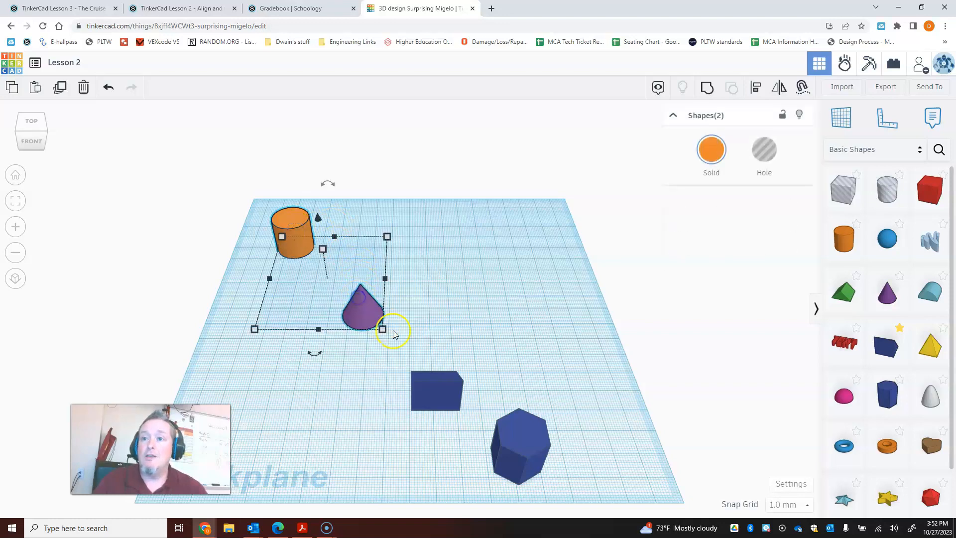
pyautogui.keyDown('shift'); pyautogui.click(418, 383); pyautogui.keyUp('shift')
pyautogui.keyDown('shift'); pyautogui.click(519, 445); pyautogui.keyUp('shift')
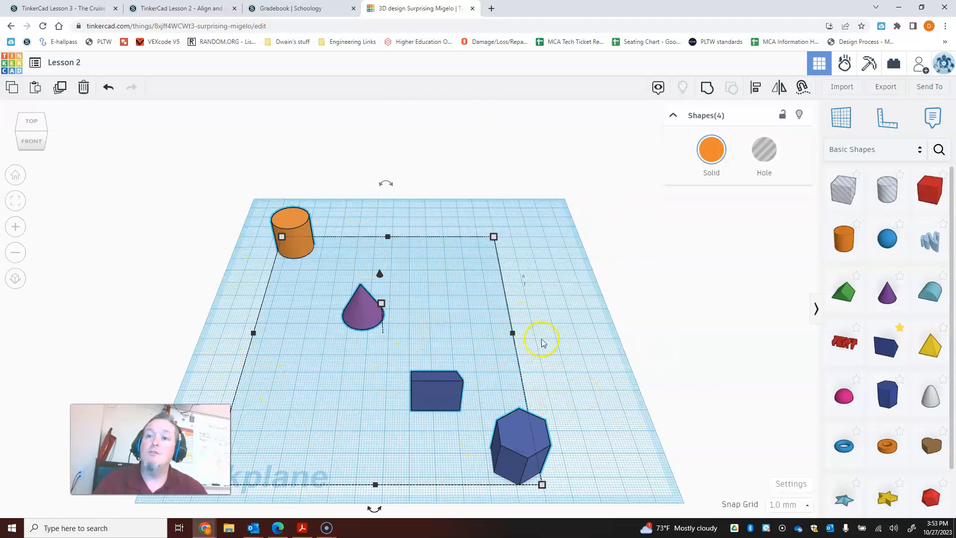
pyautogui.click(222, 191)
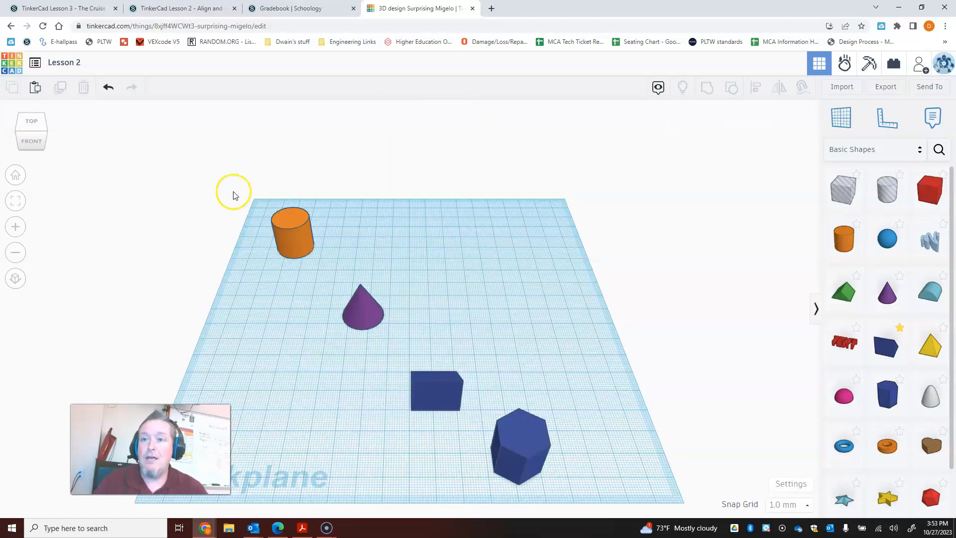
# - Select the cylinder, cone, wedge and polygon together and align them along their left edges into a straight line
pyautogui.click(291, 233)
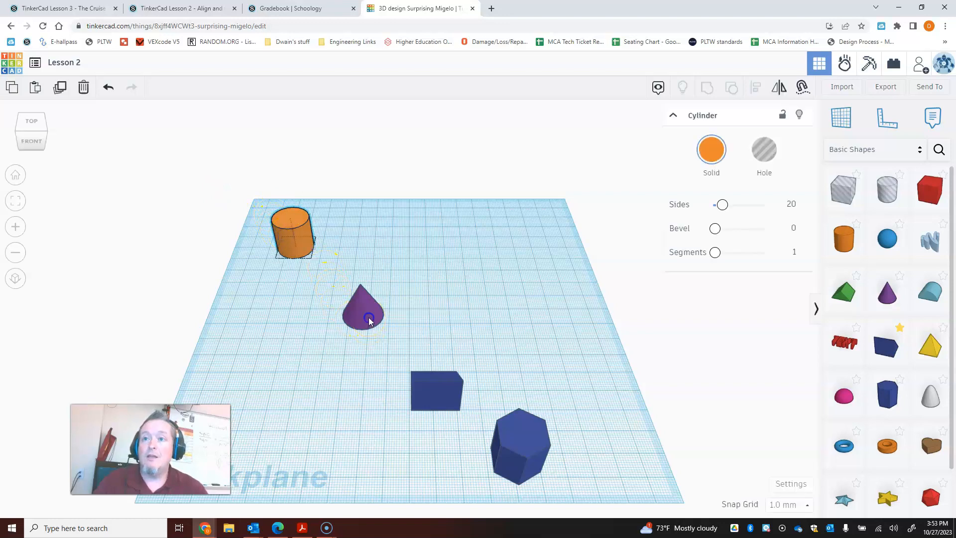
pyautogui.keyDown('shift'); pyautogui.click(369, 319); pyautogui.keyUp('shift')
pyautogui.keyDown('shift'); pyautogui.click(449, 391); pyautogui.keyUp('shift')
pyautogui.keyDown('shift'); pyautogui.click(508, 437); pyautogui.keyUp('shift')
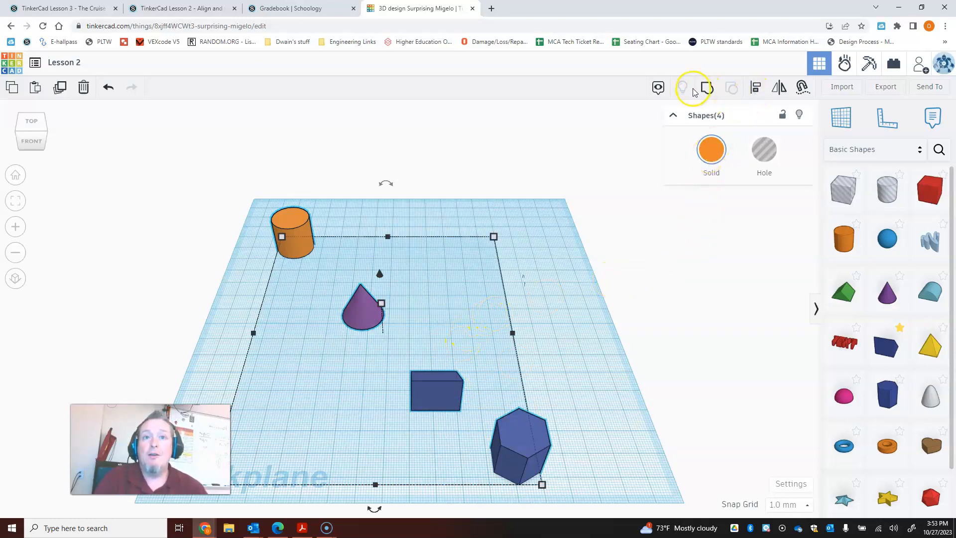
pyautogui.click(755, 88)
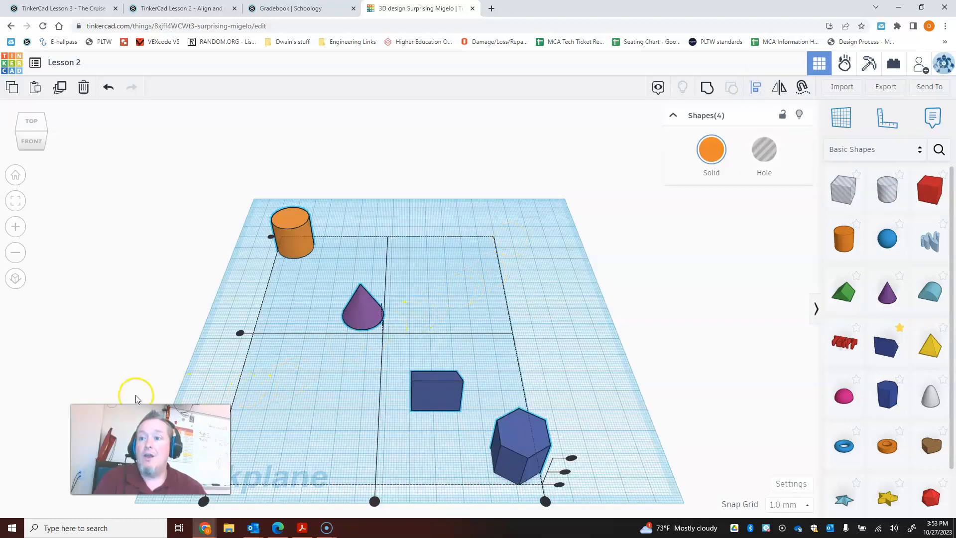
pyautogui.moveTo(150, 449); pyautogui.dragTo(81, 357)
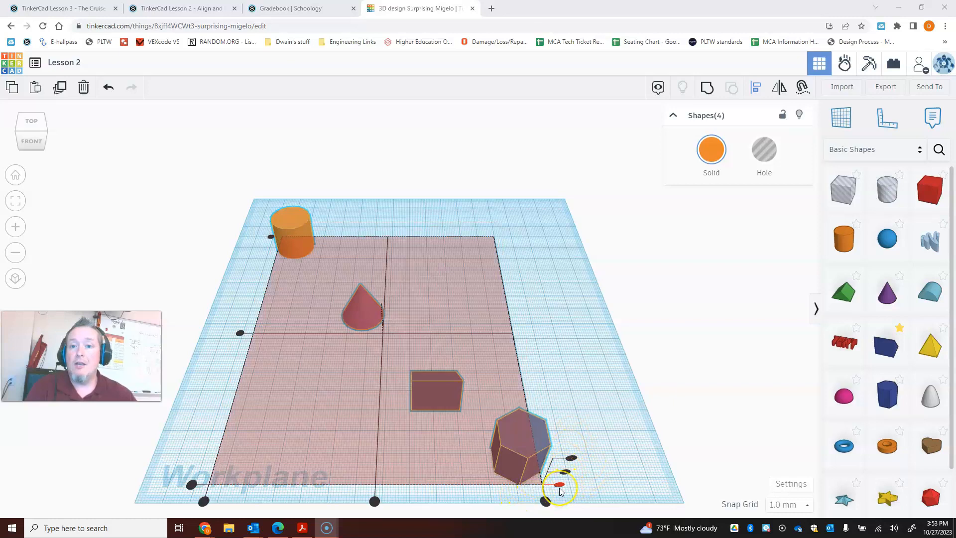
pyautogui.click(565, 472)
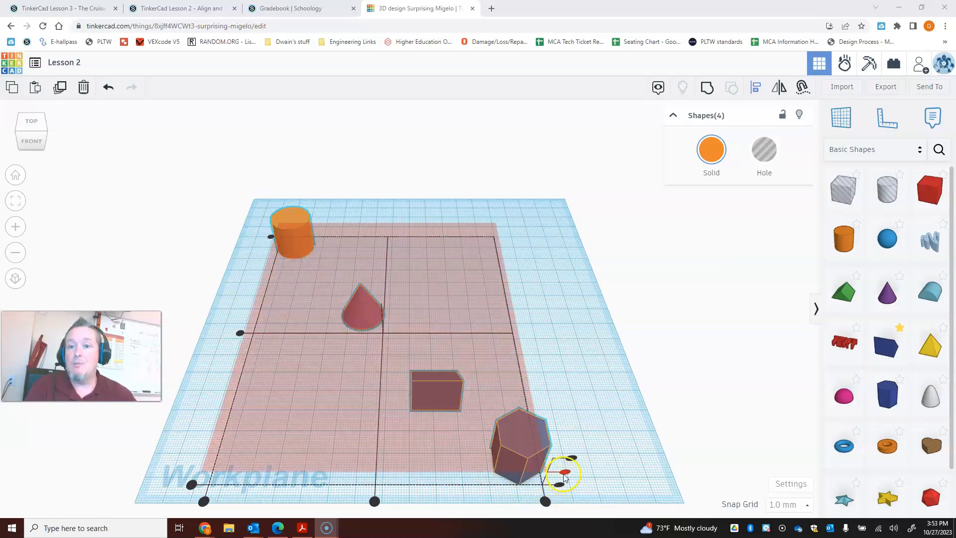
pyautogui.click(612, 458)
pyautogui.moveTo(612, 458); pyautogui.dragTo(609, 443, button='right')
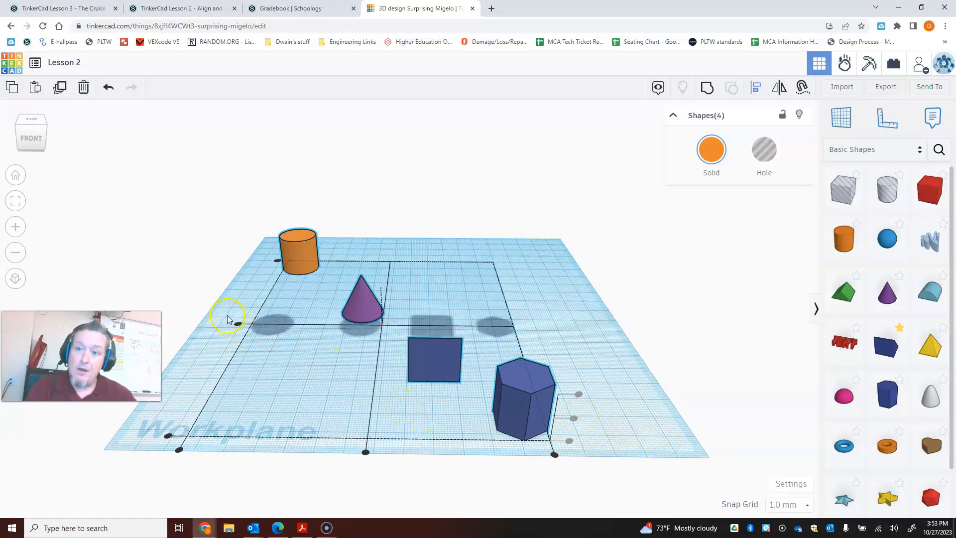
pyautogui.click(413, 365)
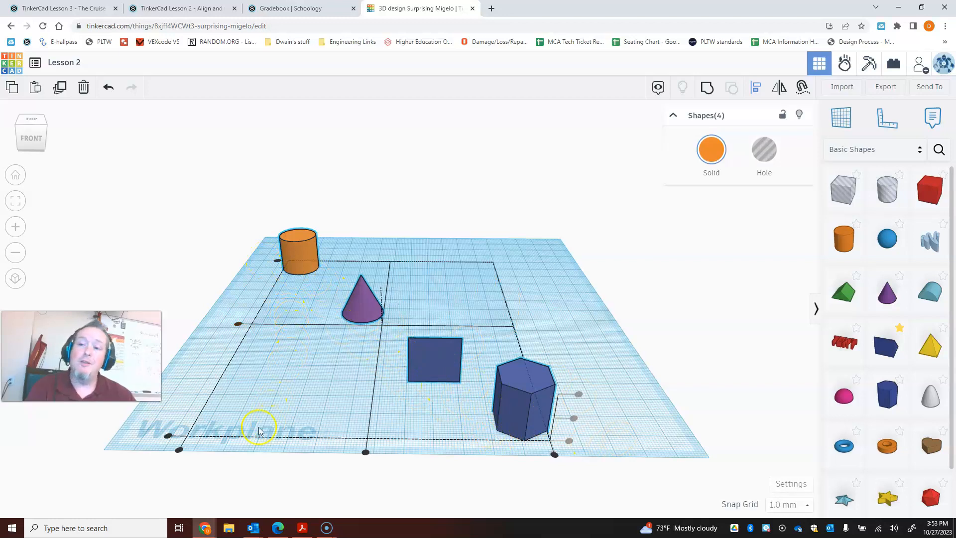
pyautogui.click(179, 451)
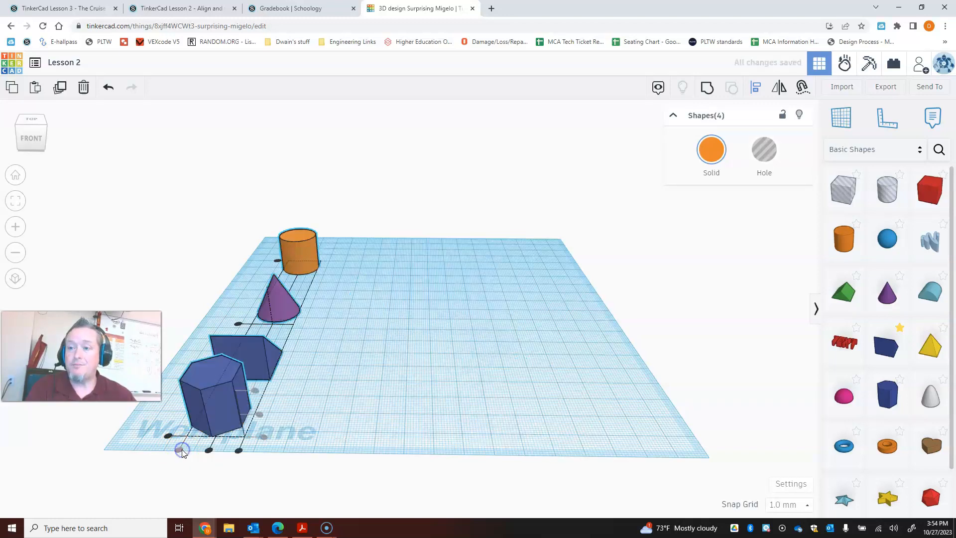
# - Group the four aligned shapes, ungroup them again and clear the selection
pyautogui.moveTo(378, 341); pyautogui.dragTo(372, 368, button='right')
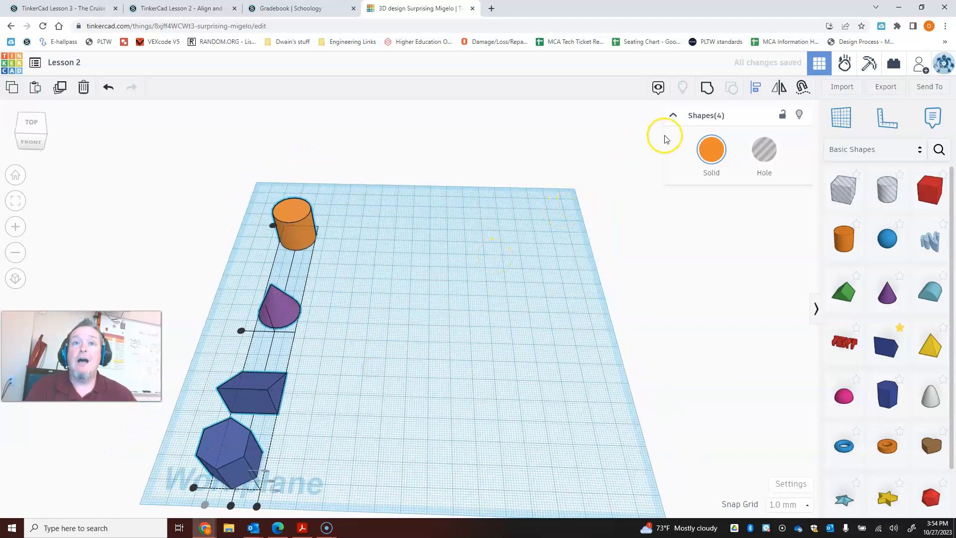
pyautogui.click(708, 88)
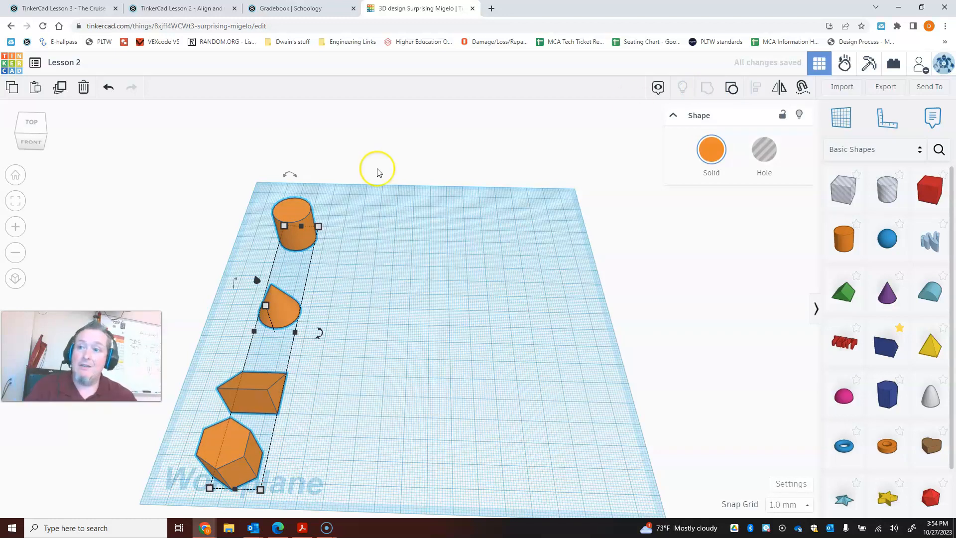
pyautogui.click(729, 100)
pyautogui.click(515, 221)
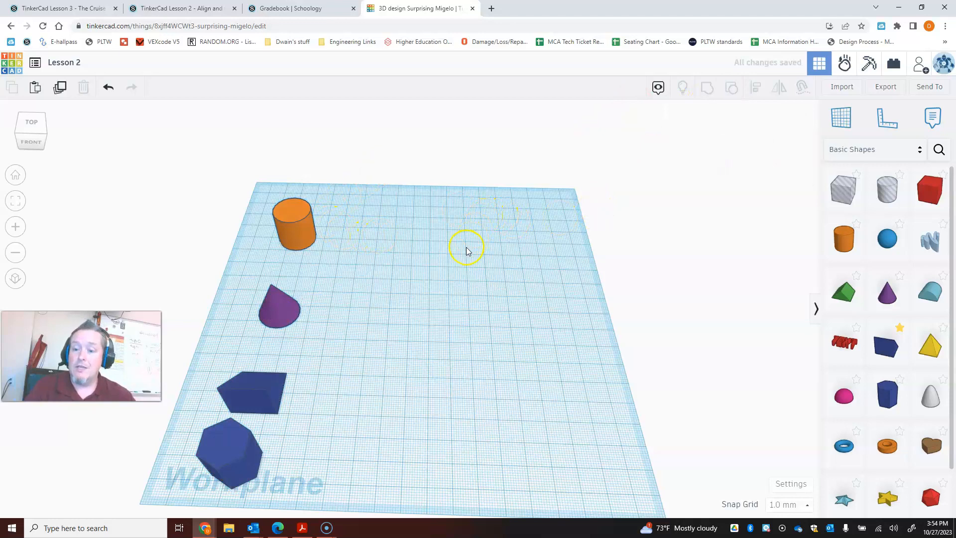
# - Group the polygon, wedge, cone and cylinder and set the group's solid color to Multicolor
pyautogui.click(237, 443)
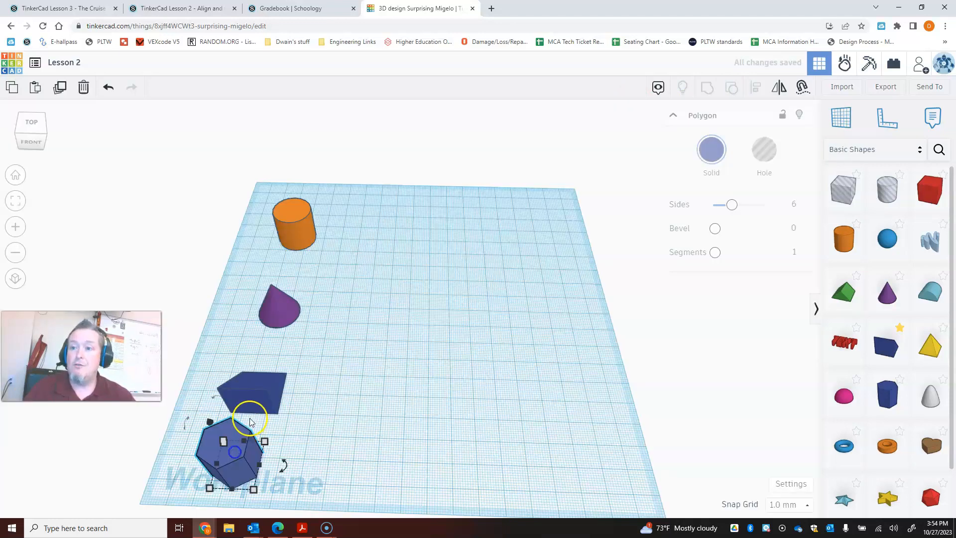
pyautogui.keyDown('shift'); pyautogui.click(261, 382); pyautogui.keyUp('shift')
pyautogui.keyDown('shift'); pyautogui.click(277, 324); pyautogui.keyUp('shift')
pyautogui.keyDown('shift'); pyautogui.click(293, 213); pyautogui.keyUp('shift')
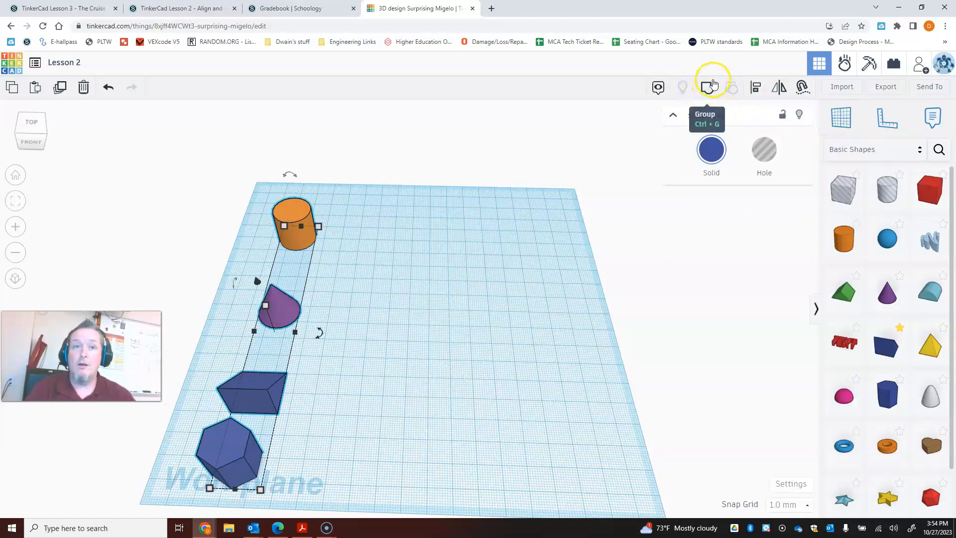
pyautogui.click(713, 83)
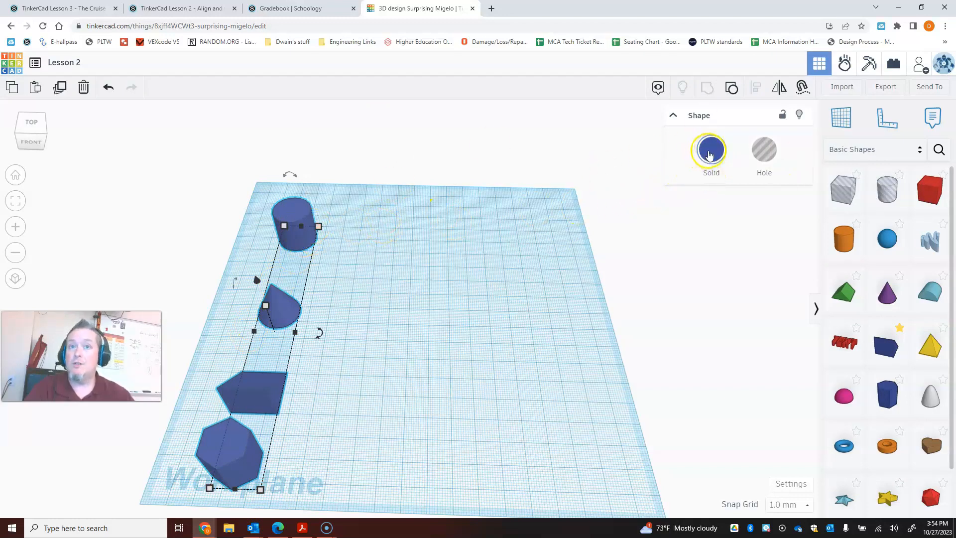
pyautogui.click(707, 152)
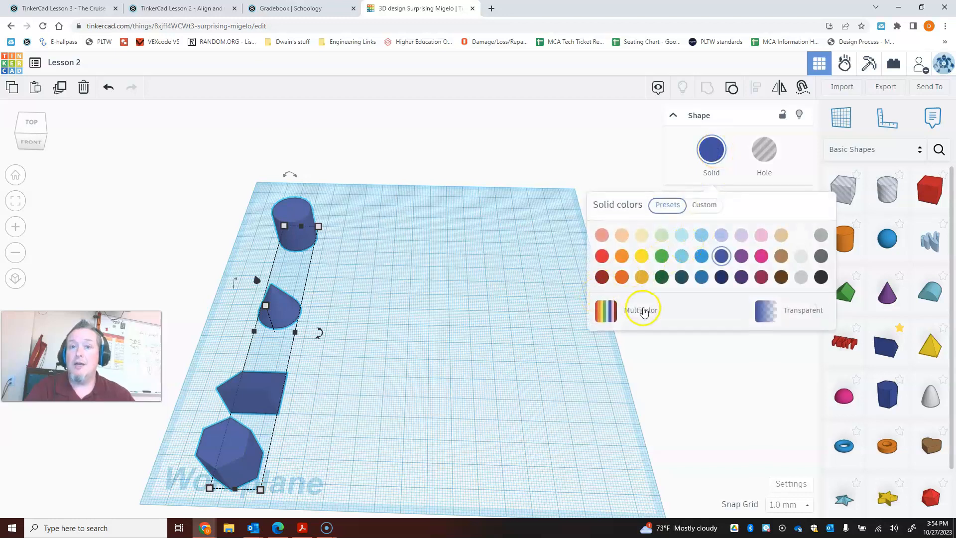
pyautogui.click(606, 312)
# - Move the grouped shapes off the back-left of the workplane and place a ruler at the workplane's front-left corner
pyautogui.moveTo(270, 388); pyautogui.dragTo(178, 230)
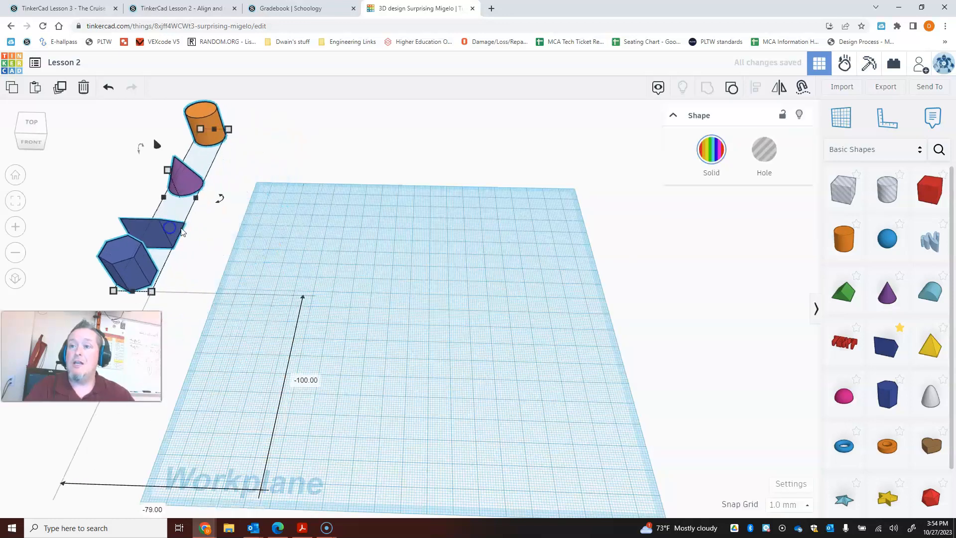
pyautogui.click(280, 253)
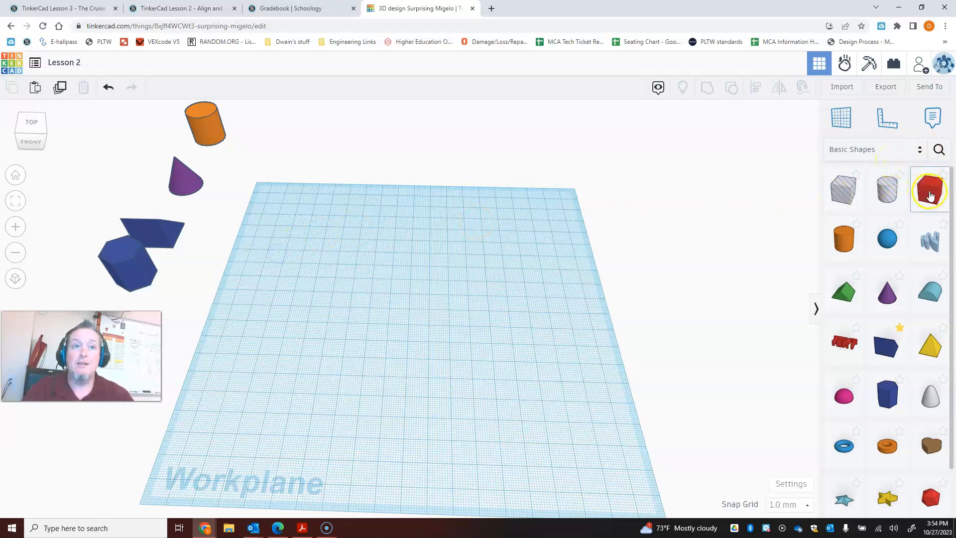
pyautogui.click(886, 118)
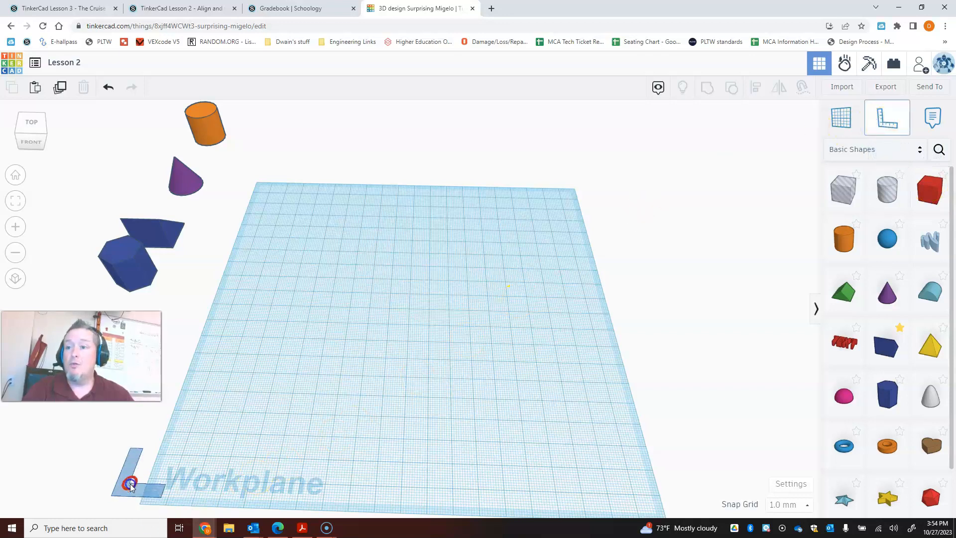
pyautogui.click(153, 497)
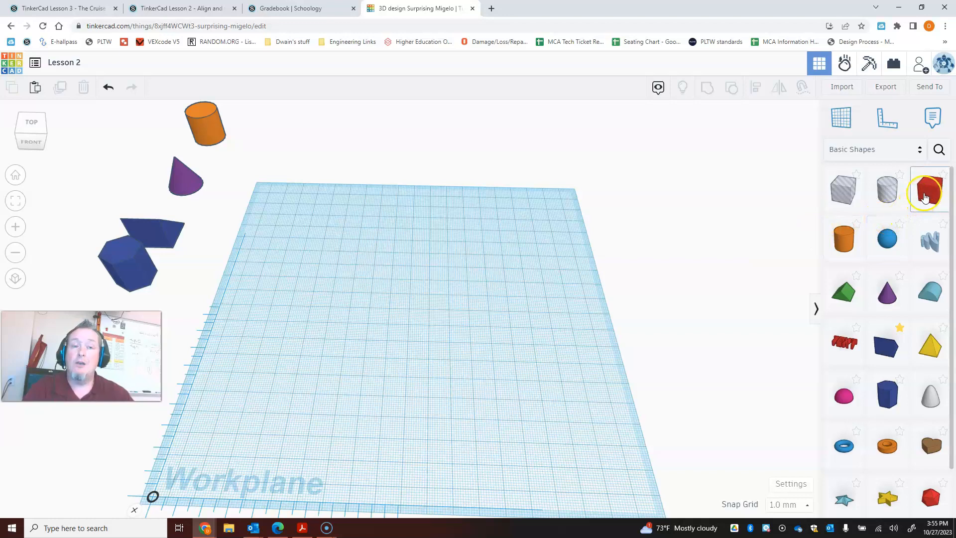
# - Place a red box on the workplane and size it to 90 mm by 90 mm with a height of 5 mm
pyautogui.click(926, 193)
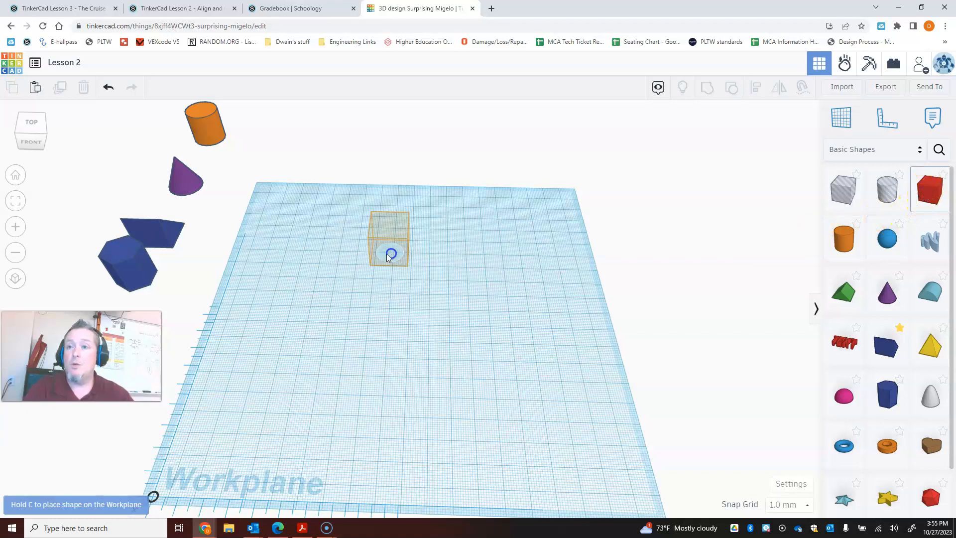
pyautogui.click(390, 252)
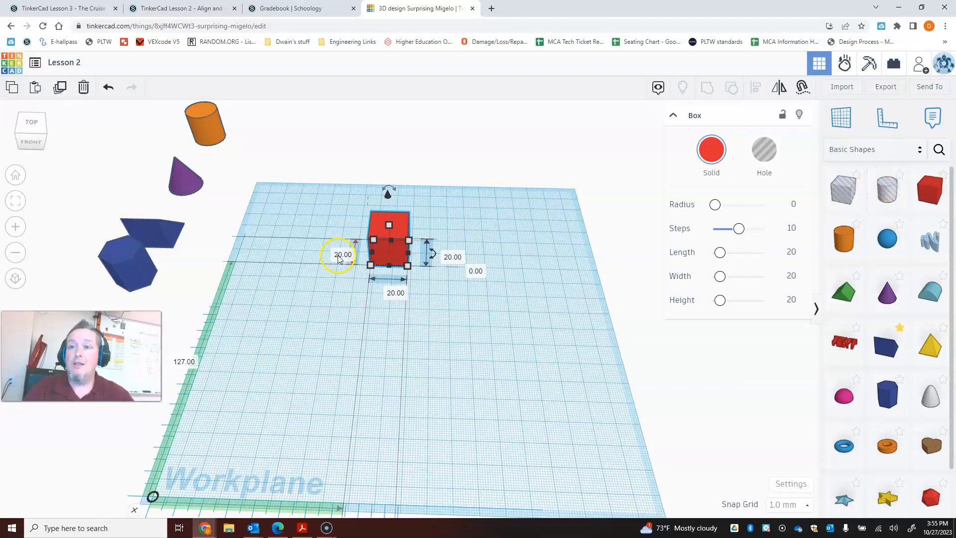
pyautogui.click(343, 254)
pyautogui.write('90')
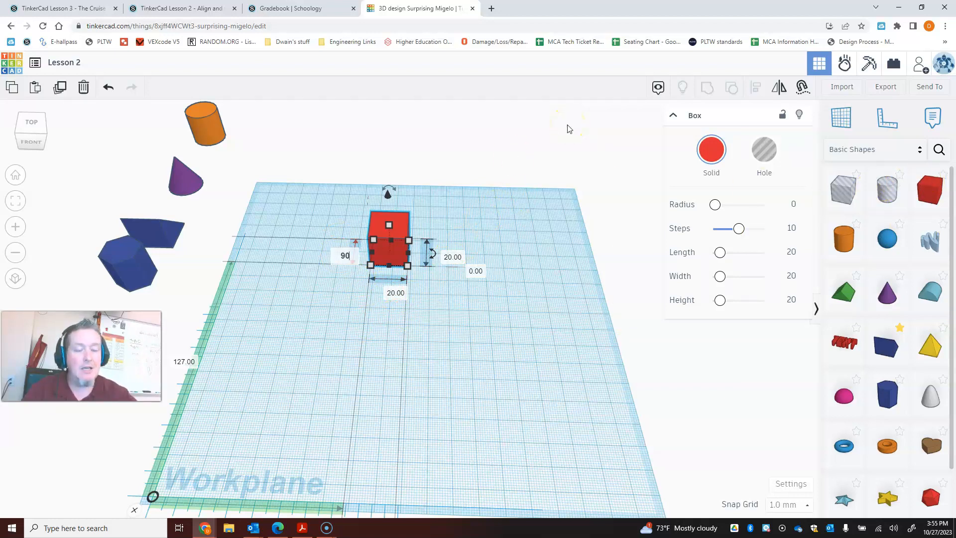
pyautogui.click(391, 293)
pyautogui.write('9')
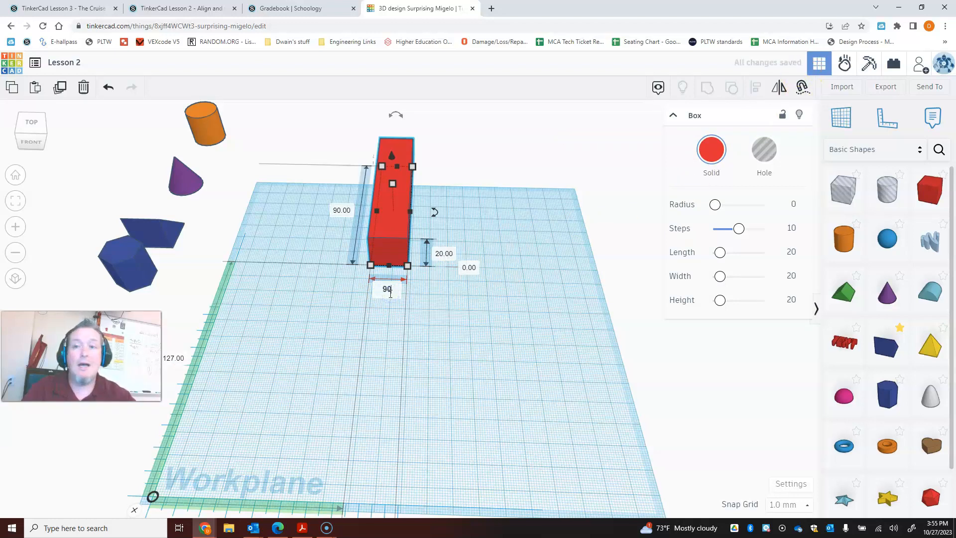
pyautogui.write('0')
pyautogui.click(431, 311)
pyautogui.click(588, 256)
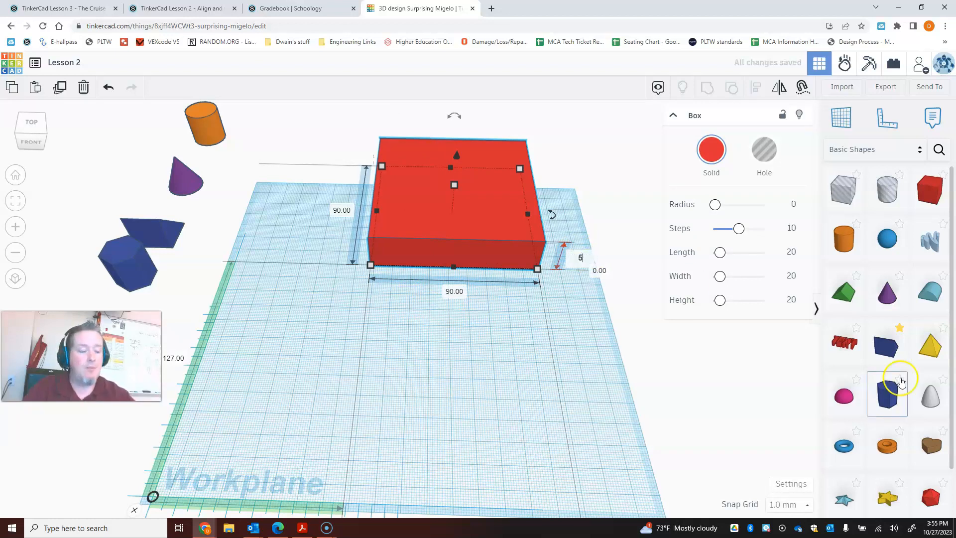
pyautogui.press('Return')
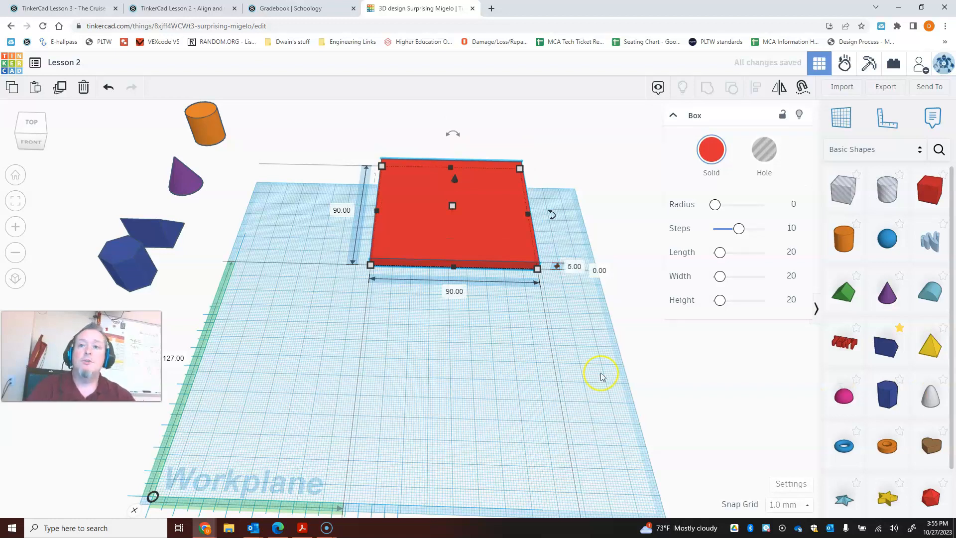
# - Move the red plate to the back-left area of the workplane and place a six-sided polygon just to its right
pyautogui.moveTo(486, 243); pyautogui.dragTo(396, 278)
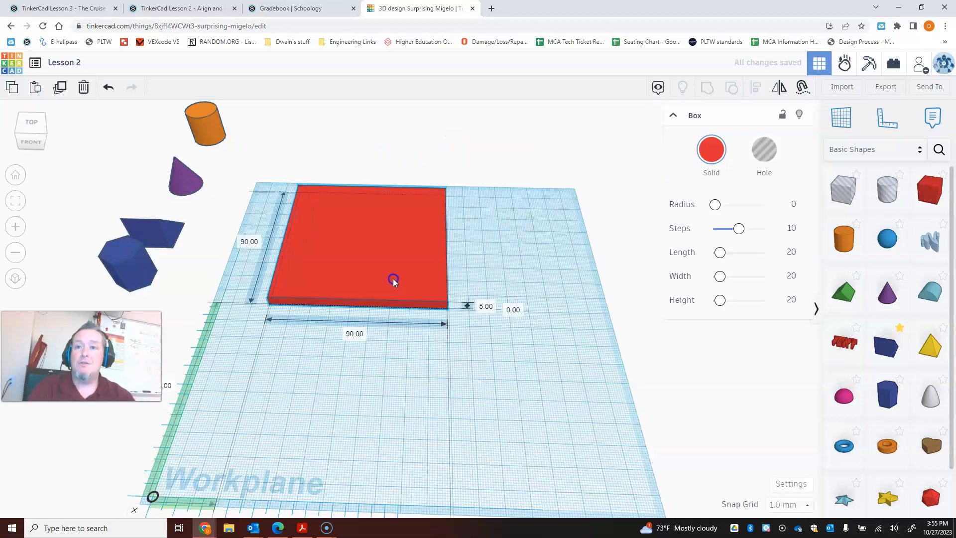
pyautogui.scroll(-1, 869, 327)
pyautogui.scroll(-1, 868, 328)
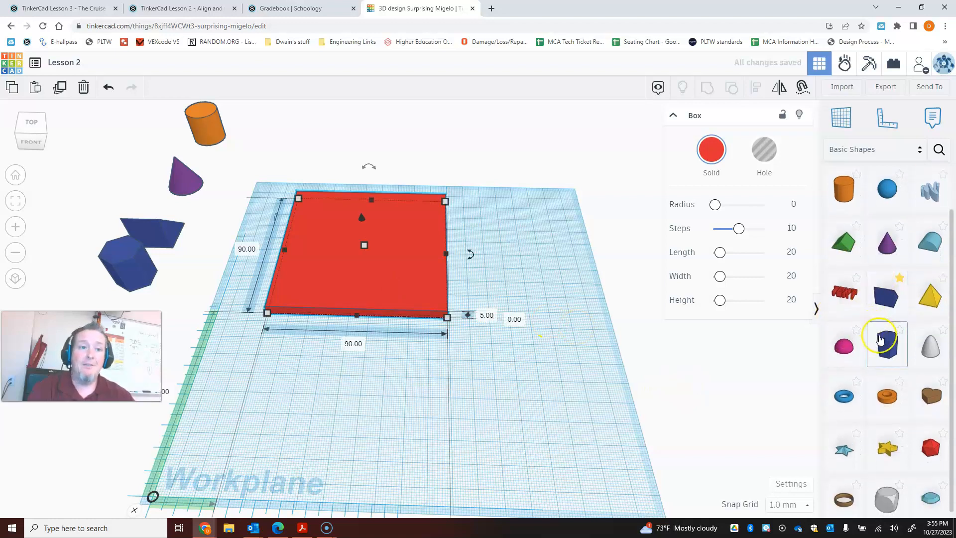
pyautogui.moveTo(878, 341); pyautogui.dragTo(495, 298)
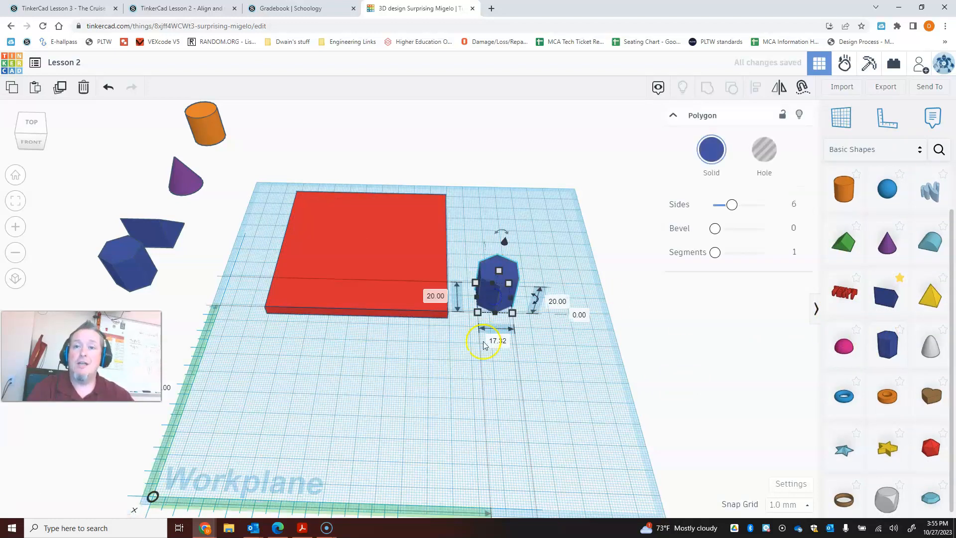
pyautogui.moveTo(460, 387); pyautogui.dragTo(470, 365, button='right')
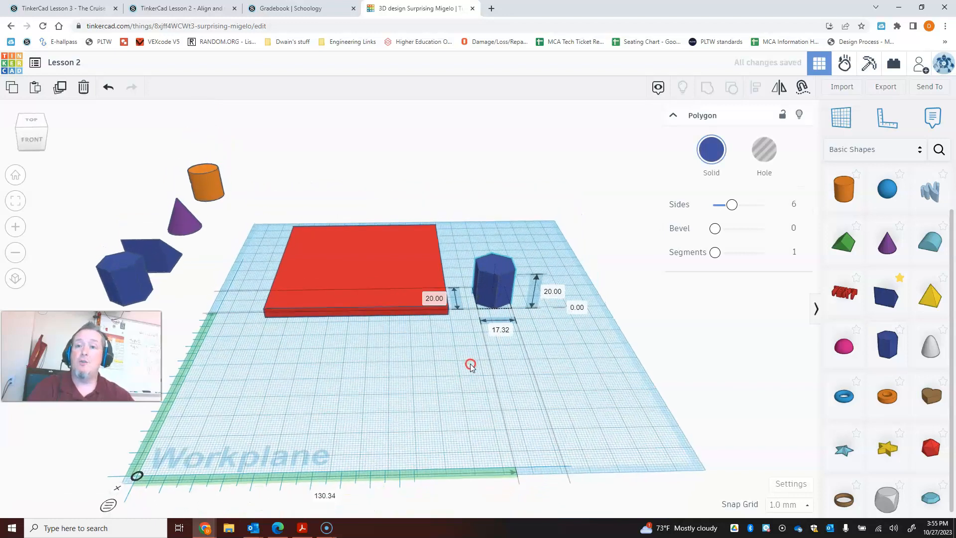
pyautogui.moveTo(461, 421); pyautogui.dragTo(443, 382, button='right')
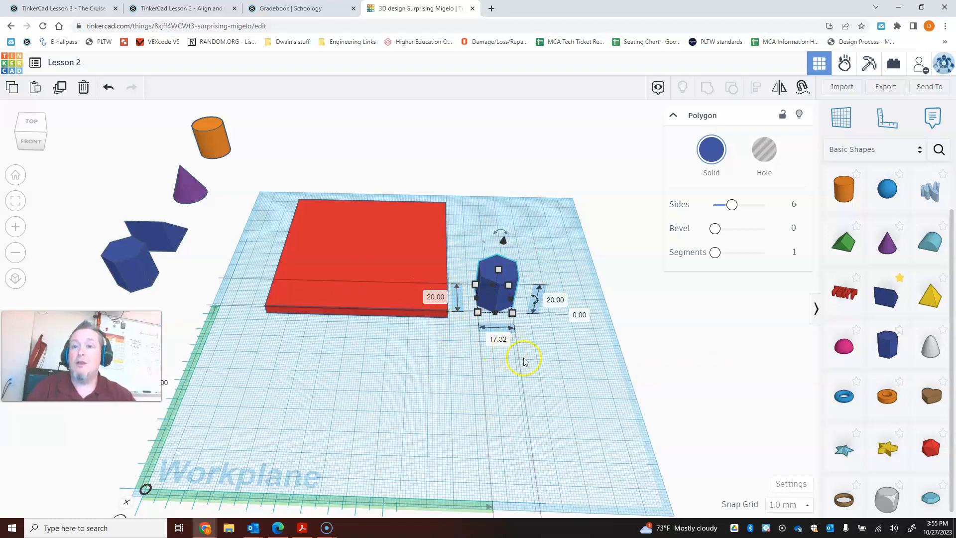
# - Select the red plate and the polygon together and align them along their front and right edges
pyautogui.keyDown('shift'); pyautogui.click(394, 272); pyautogui.keyUp('shift')
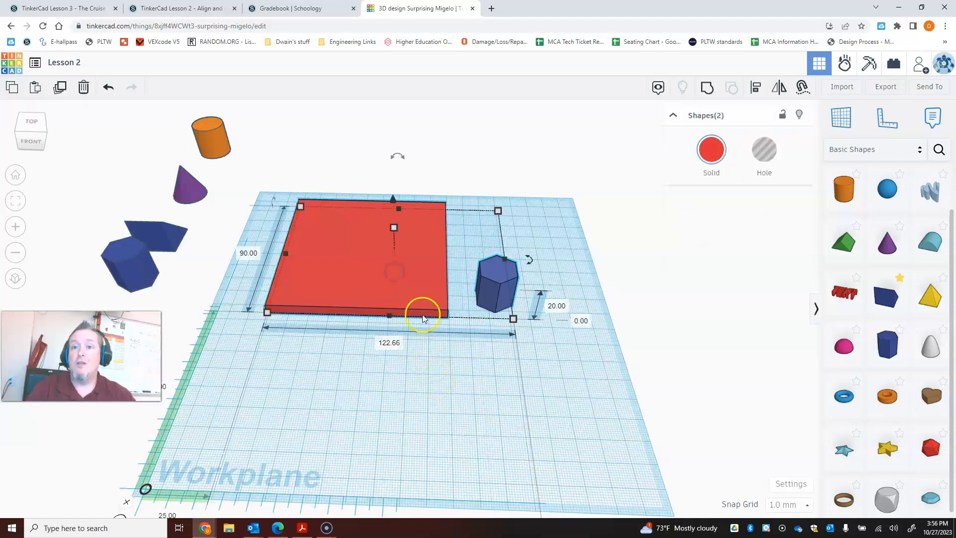
pyautogui.click(388, 383)
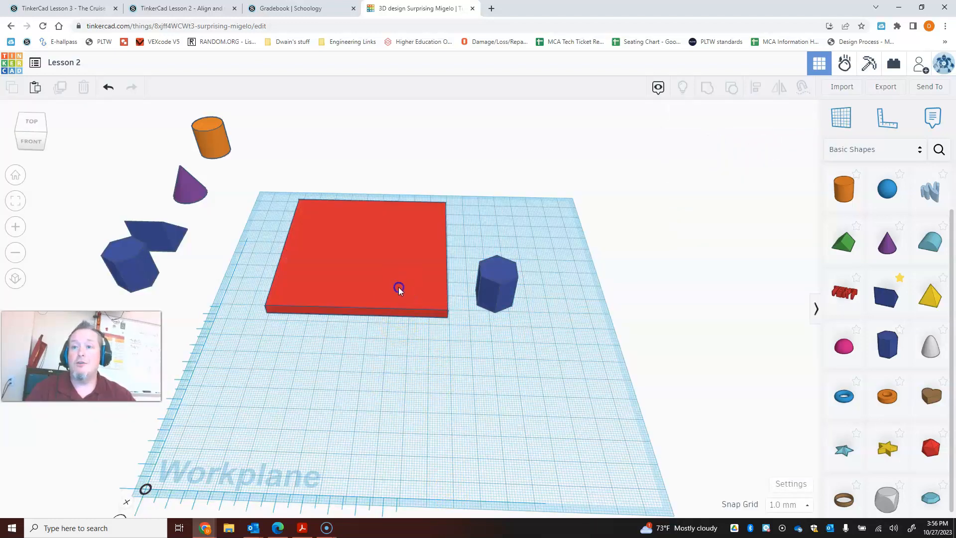
pyautogui.click(397, 286)
pyautogui.keyDown('shift'); pyautogui.click(484, 278); pyautogui.keyUp('shift')
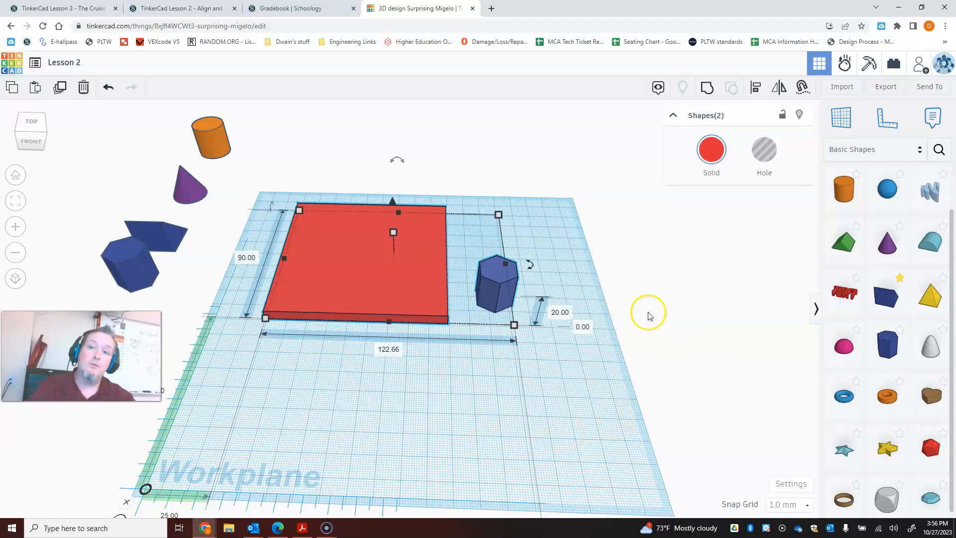
pyautogui.click(756, 87)
pyautogui.moveTo(369, 354)
pyautogui.mouseDown(button='right')
pyautogui.moveTo(369, 377)
pyautogui.moveTo(378, 379)
pyautogui.moveTo(374, 367)
pyautogui.mouseUp(button='right')
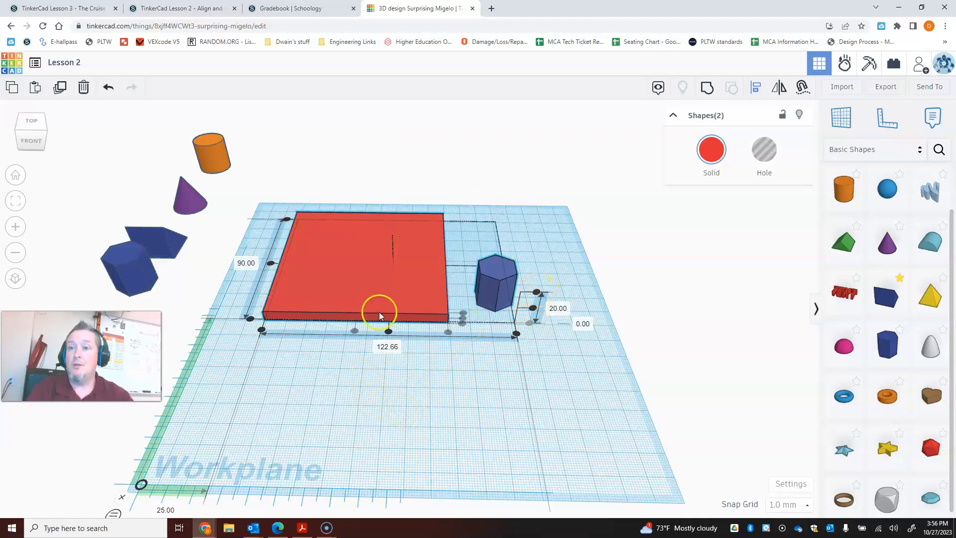
pyautogui.moveTo(285, 396); pyautogui.dragTo(310, 342, button='right')
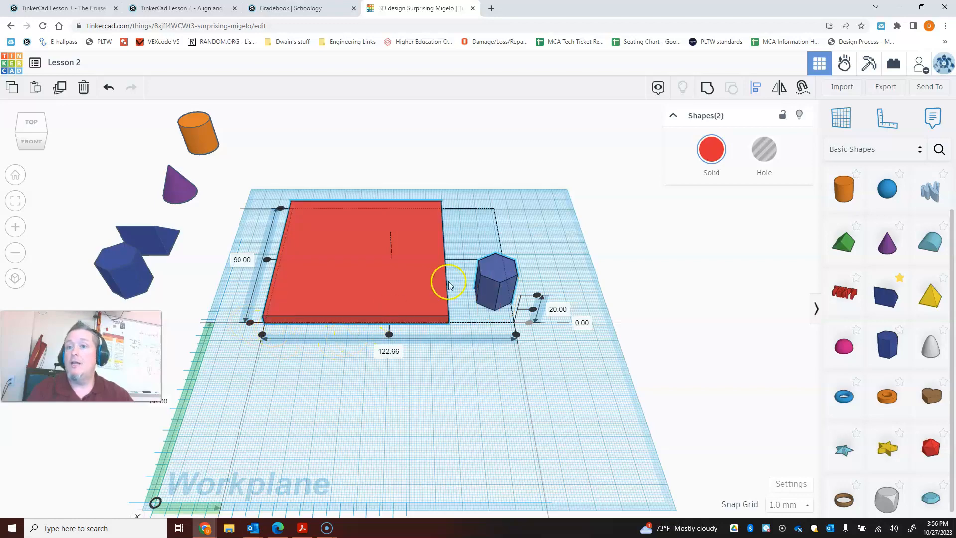
pyautogui.moveTo(516, 365); pyautogui.dragTo(393, 386, button='right')
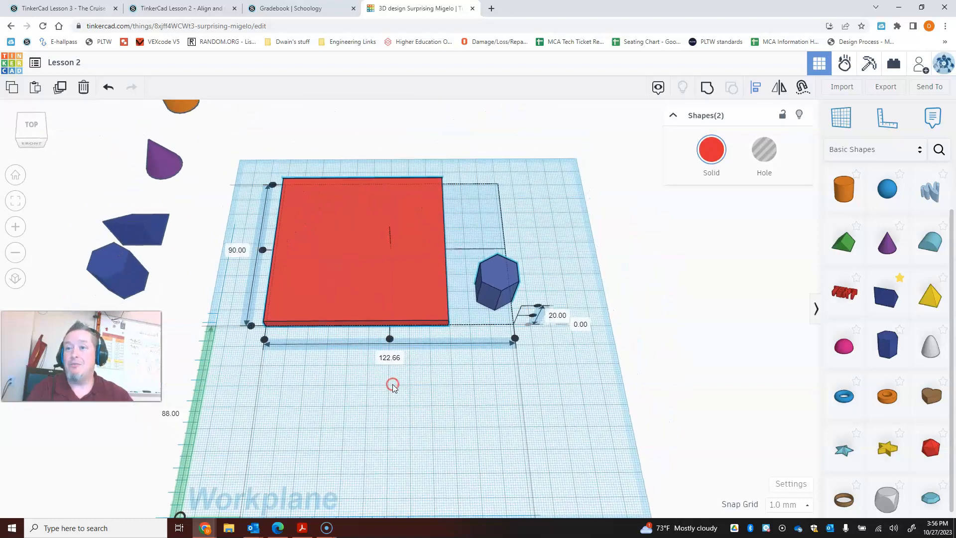
pyautogui.click(256, 328)
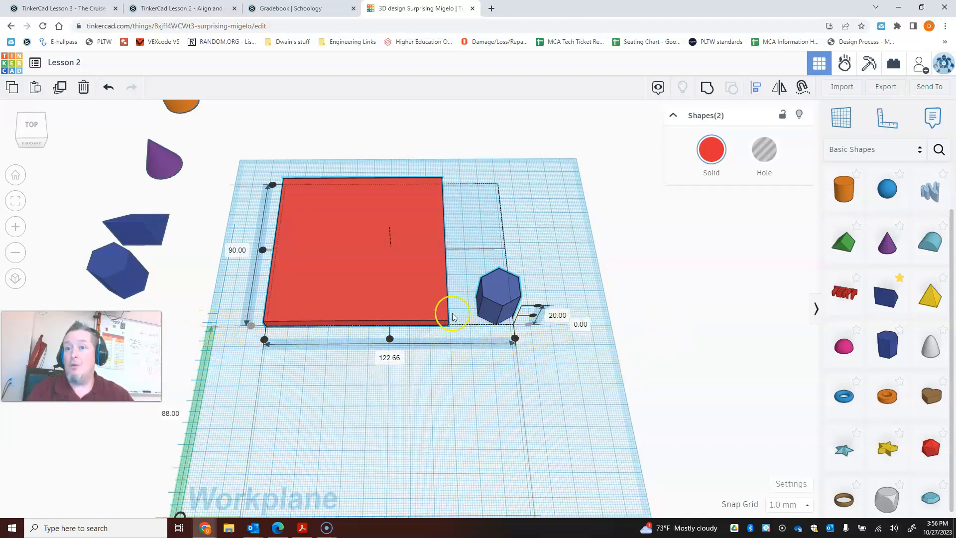
pyautogui.click(517, 338)
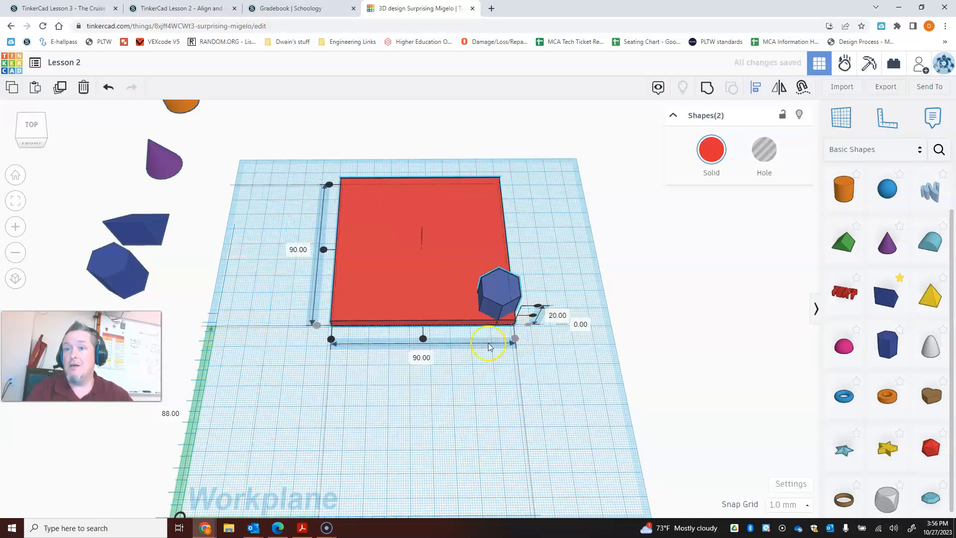
# - Realign the polygon to the plate's front-left, back-left and back-right corners in turn, returning through the back-left to the front-left corner
pyautogui.click(331, 341)
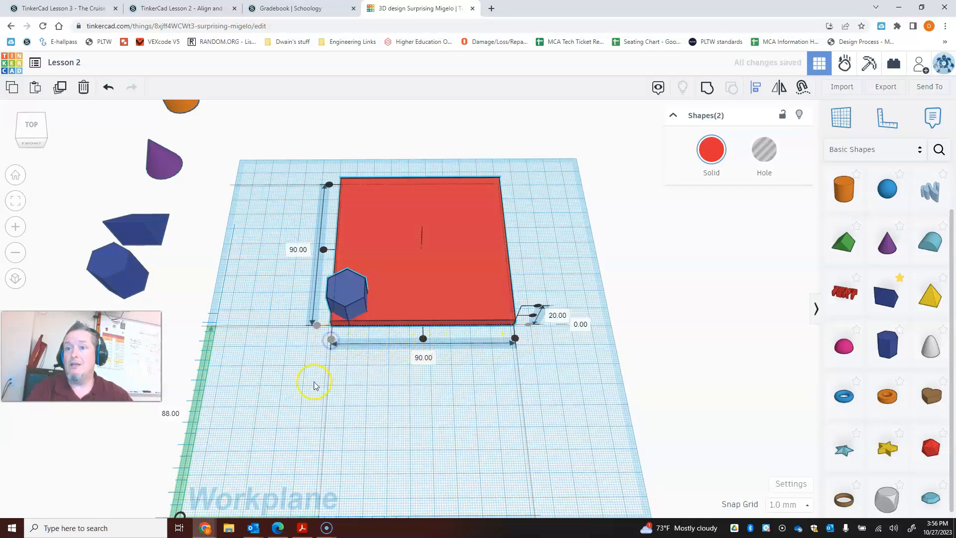
pyautogui.click(329, 186)
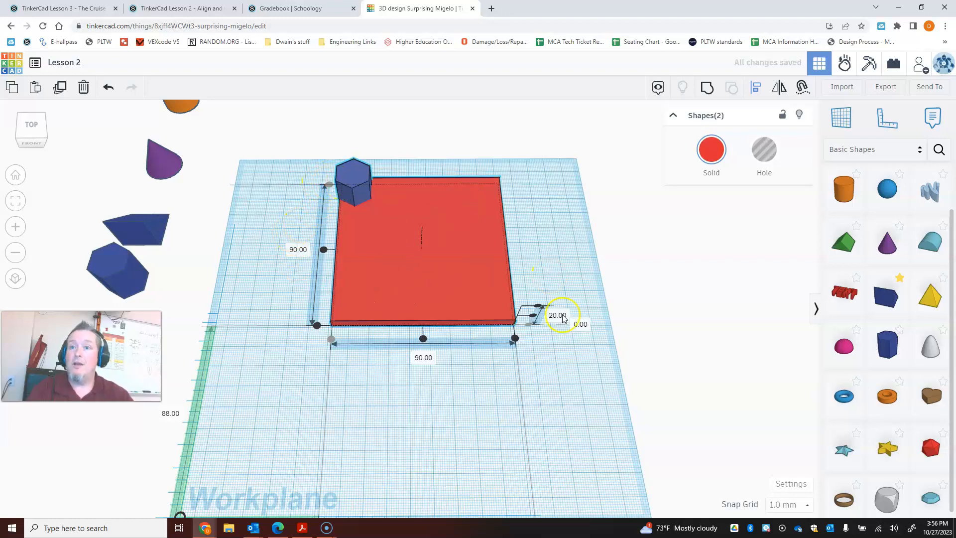
pyautogui.click(515, 339)
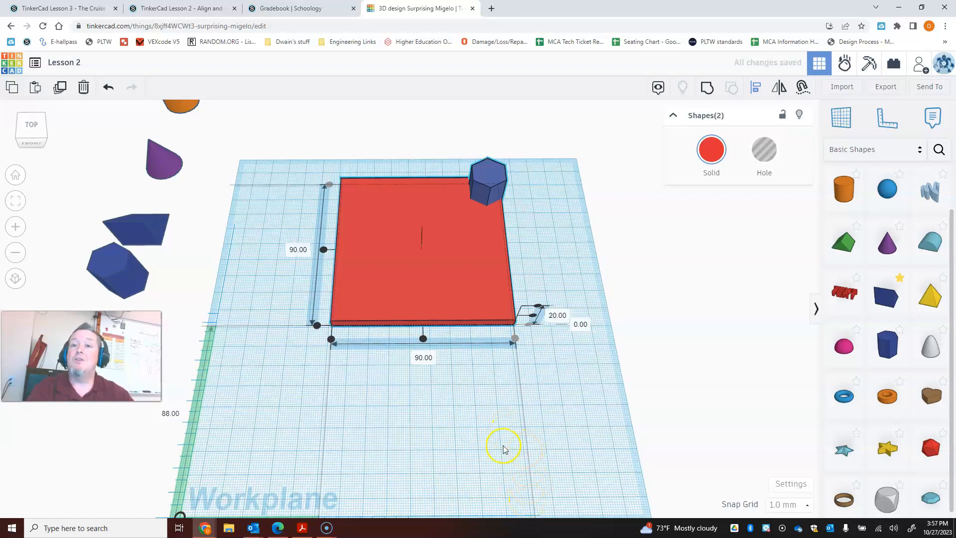
pyautogui.click(331, 339)
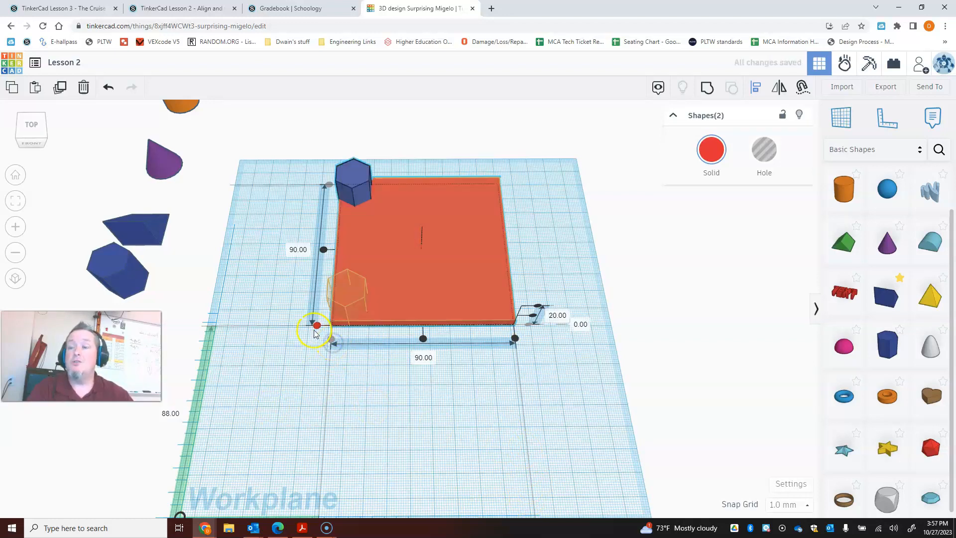
pyautogui.click(316, 327)
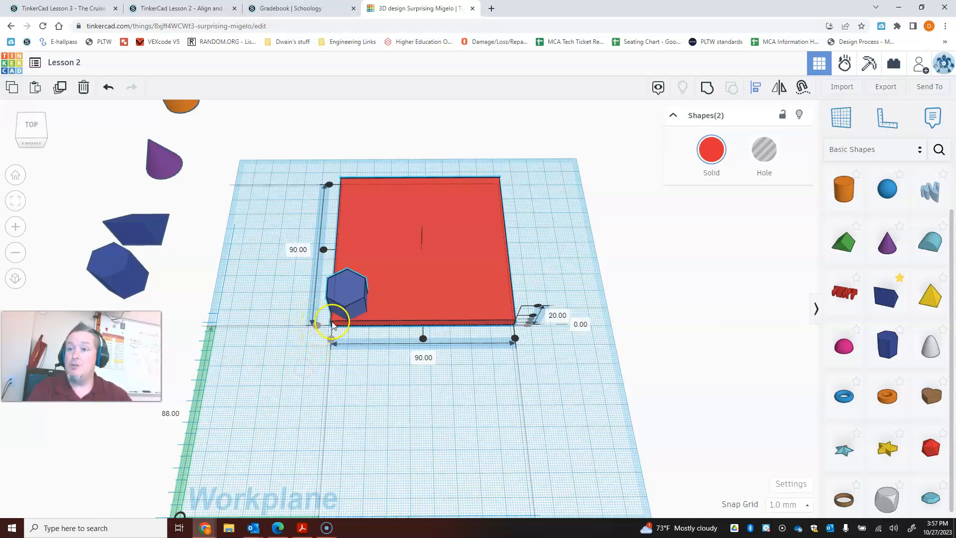
# - Align the polygon with the plate's right edge so it sits in the front-right corner, working from a rotated view
pyautogui.moveTo(298, 332); pyautogui.dragTo(361, 374, button='right')
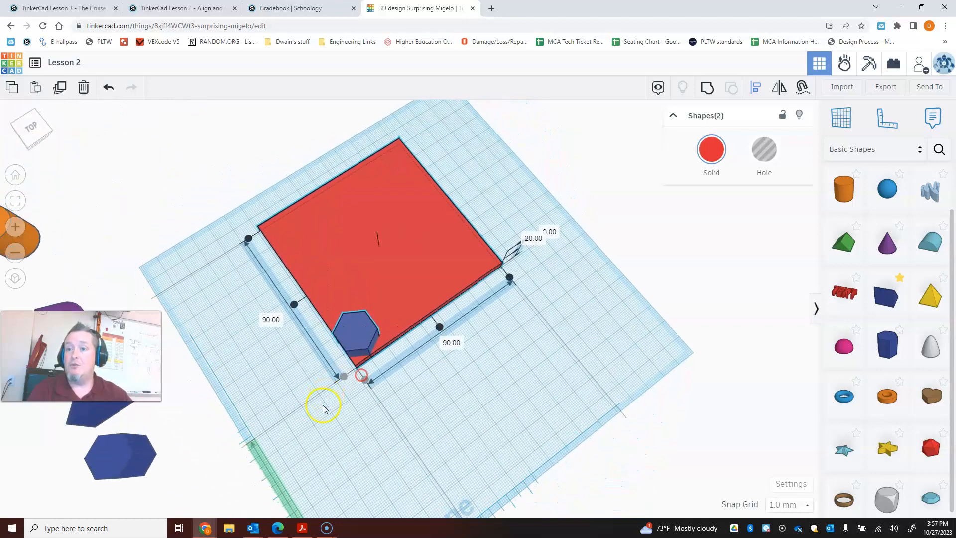
pyautogui.moveTo(364, 415); pyautogui.dragTo(322, 448, button='right')
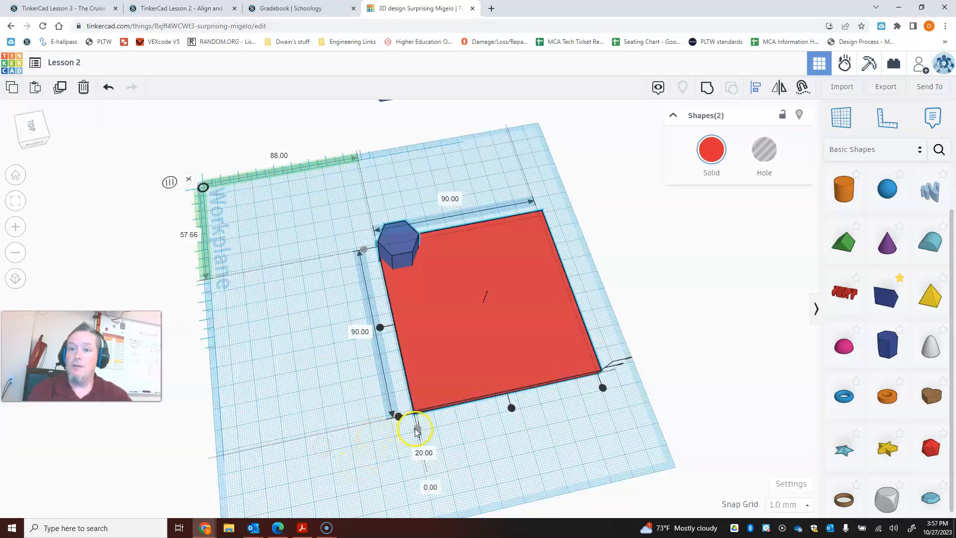
pyautogui.click(400, 415)
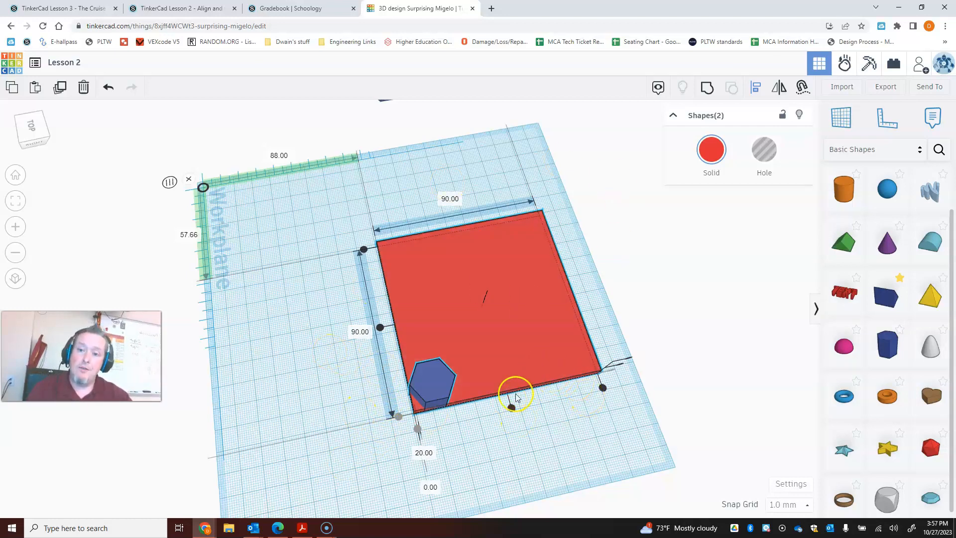
# - Align the polygon with the plate's left edge so it sits in the front-left corner
pyautogui.moveTo(513, 453); pyautogui.dragTo(644, 440, button='right')
pyautogui.moveTo(475, 450); pyautogui.dragTo(525, 443, button='right')
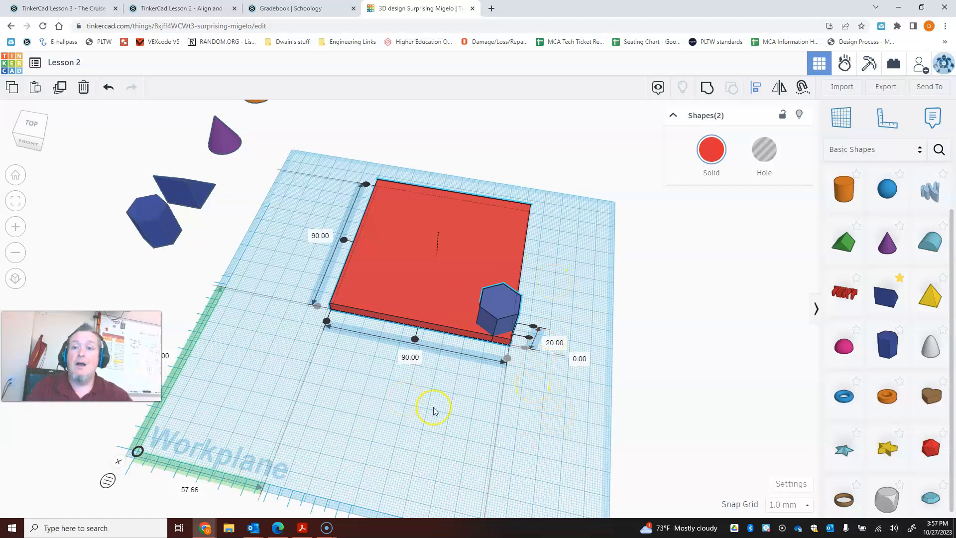
pyautogui.moveTo(434, 375); pyautogui.dragTo(476, 404, button='right')
pyautogui.moveTo(366, 386); pyautogui.dragTo(370, 394, button='right')
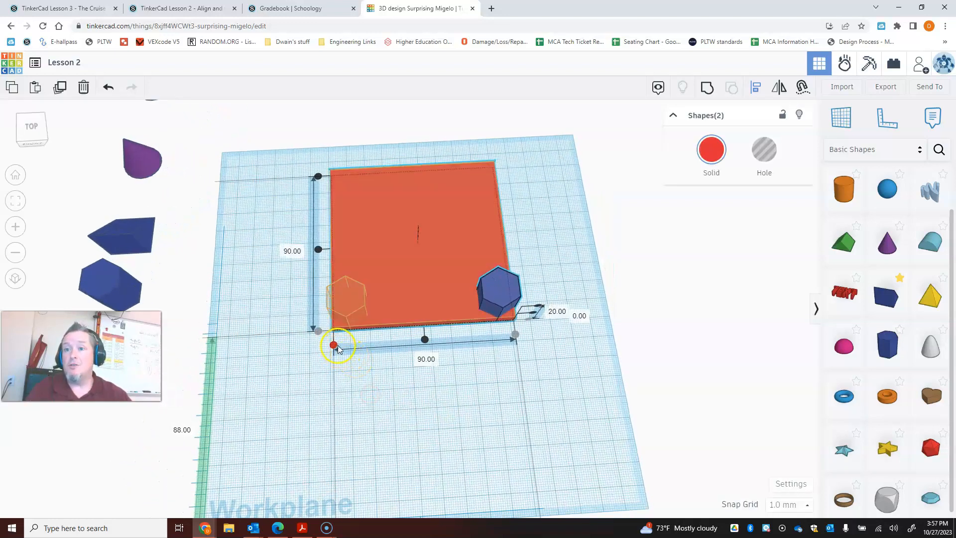
pyautogui.click(334, 344)
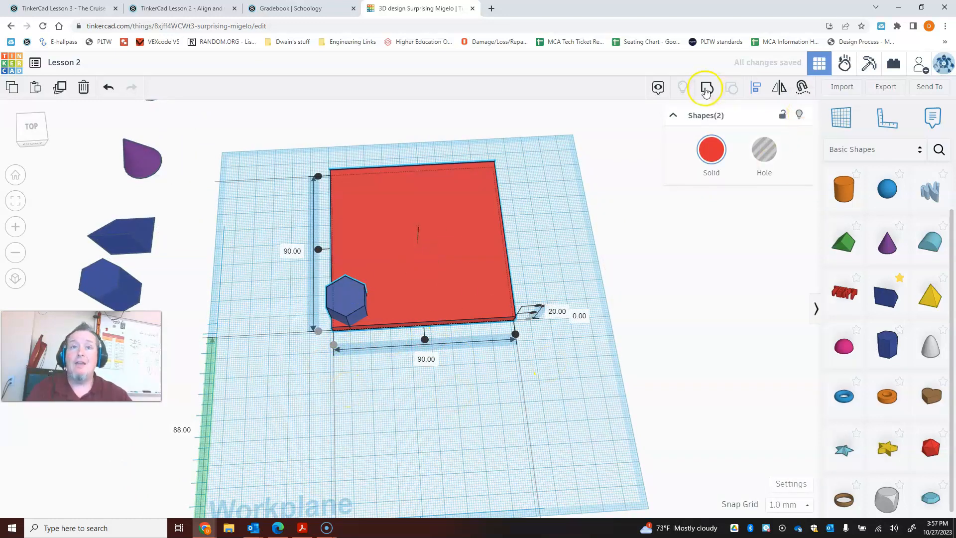
# - Group the plate and polygon with Multicolor enabled and move the group off the workplane beyond its back edge
pyautogui.click(706, 89)
pyautogui.click(714, 168)
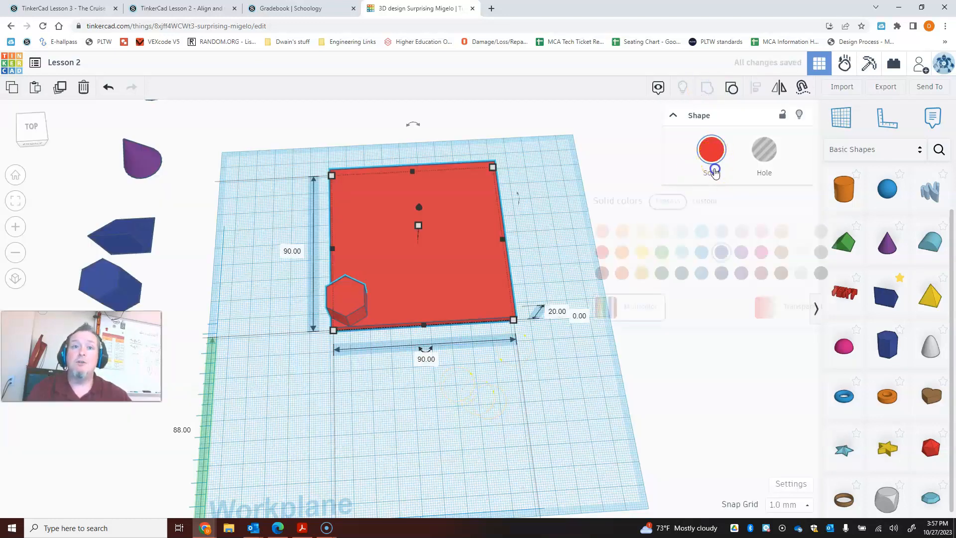
pyautogui.click(620, 309)
pyautogui.click(454, 391)
pyautogui.moveTo(450, 388); pyautogui.dragTo(406, 371, button='right')
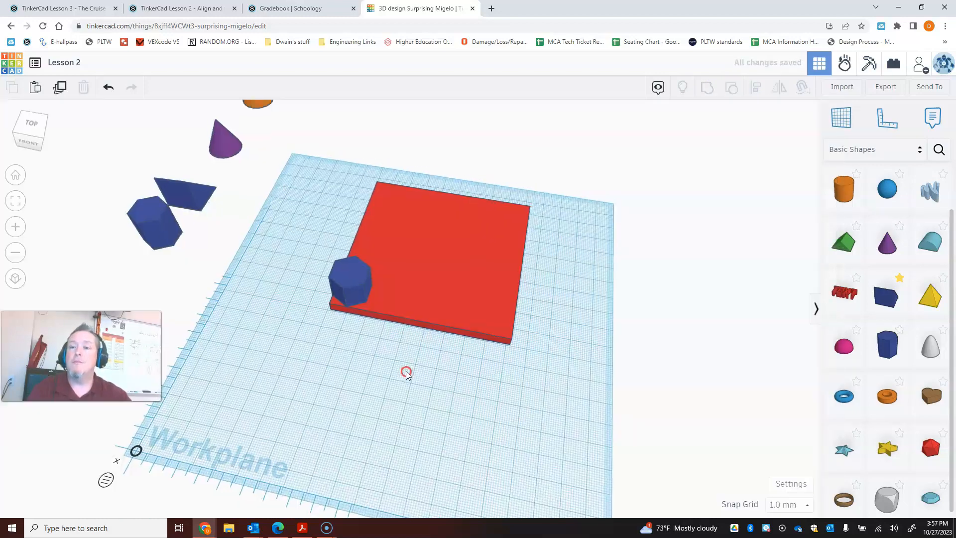
pyautogui.moveTo(473, 200); pyautogui.dragTo(445, 105)
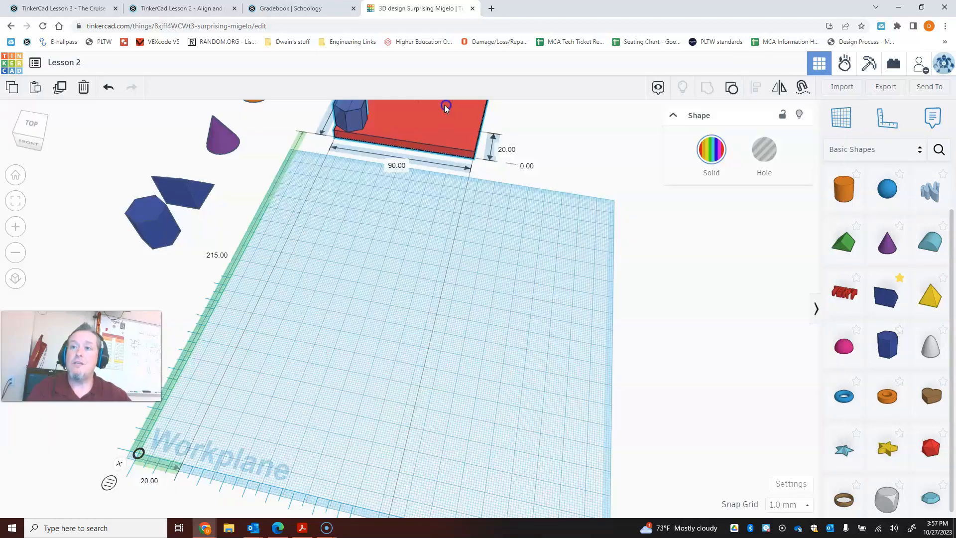
pyautogui.moveTo(589, 479); pyautogui.dragTo(552, 468, button='right')
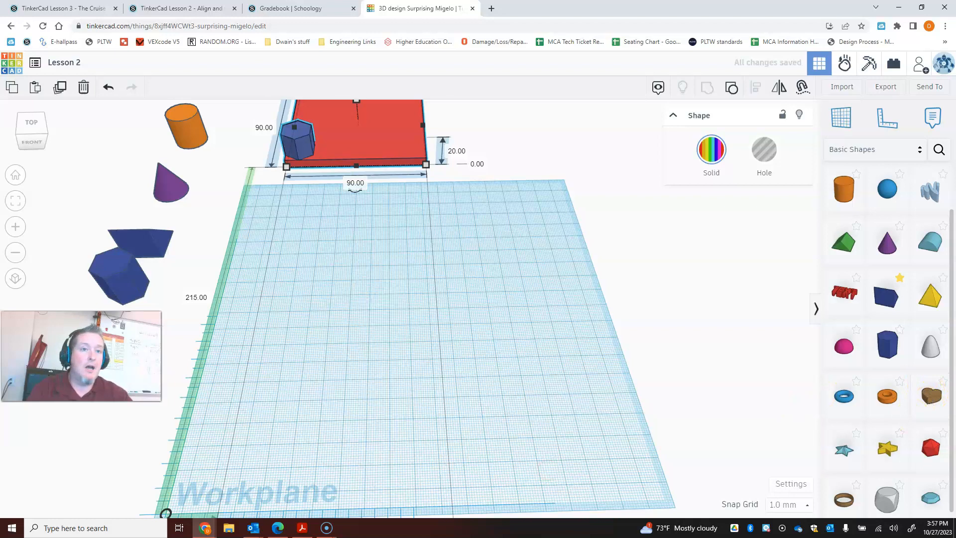
# - Place the standing arms-up figure from Creatures & Characters in the back-left area of the workplane
pyautogui.click(881, 149)
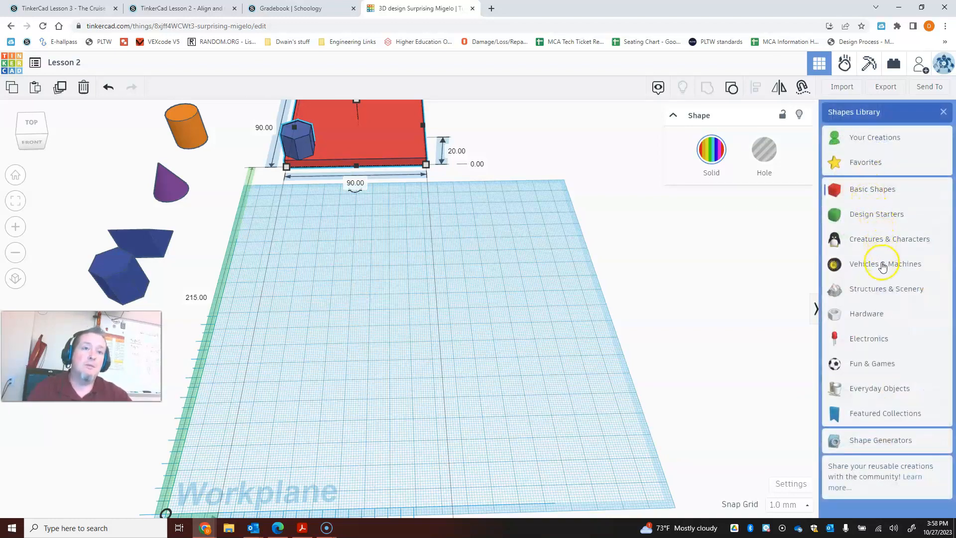
pyautogui.click(879, 239)
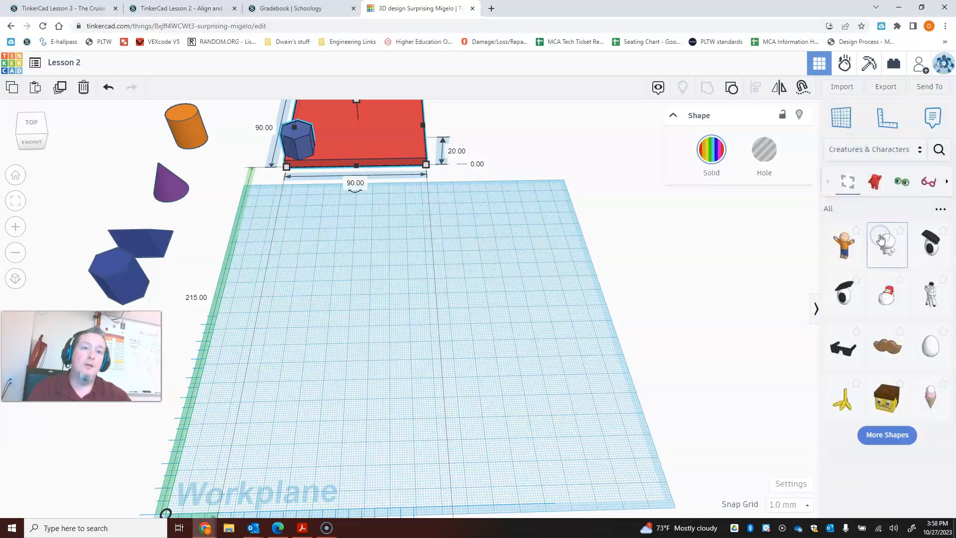
pyautogui.moveTo(841, 242); pyautogui.dragTo(348, 286)
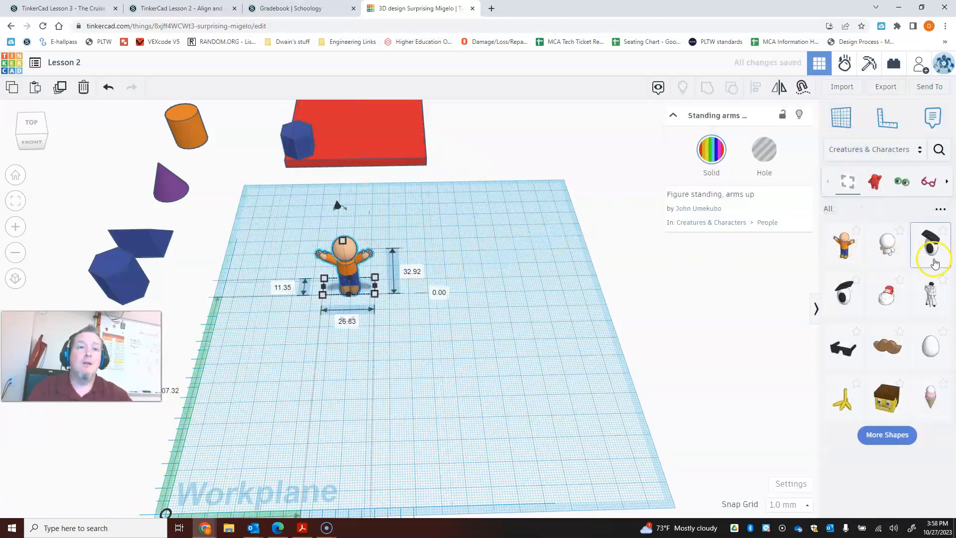
# - Place a torus from Basic Shapes on the workplane just to the right of the figure
pyautogui.click(872, 150)
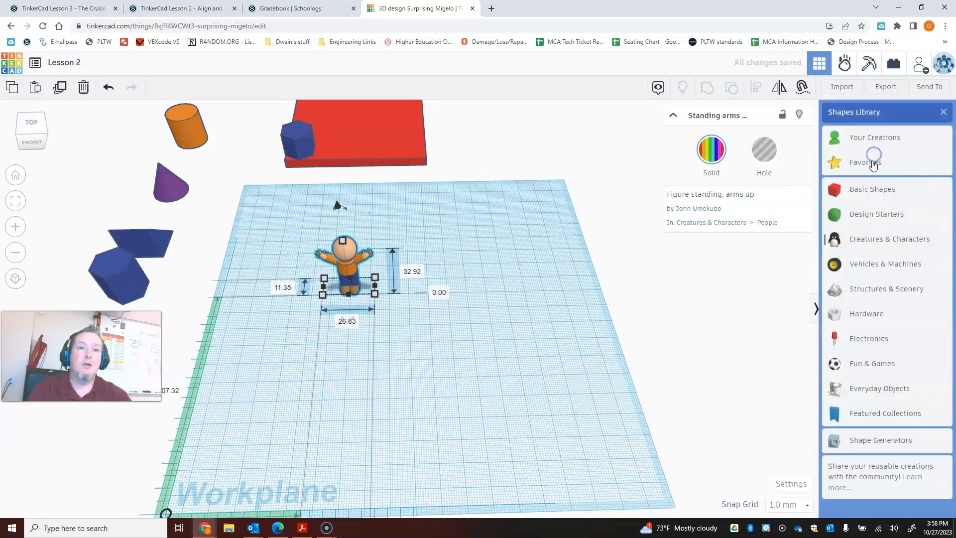
pyautogui.click(866, 194)
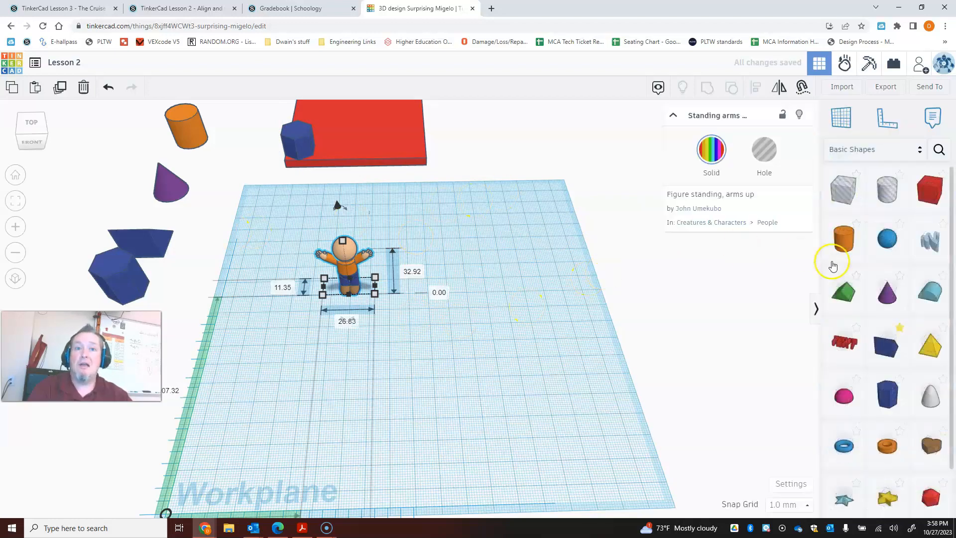
pyautogui.click(873, 149)
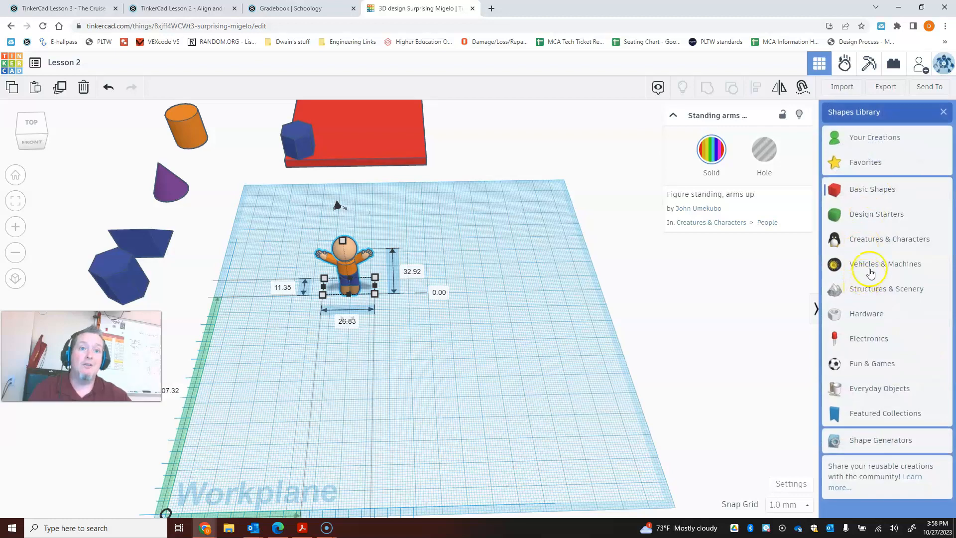
pyautogui.click(874, 239)
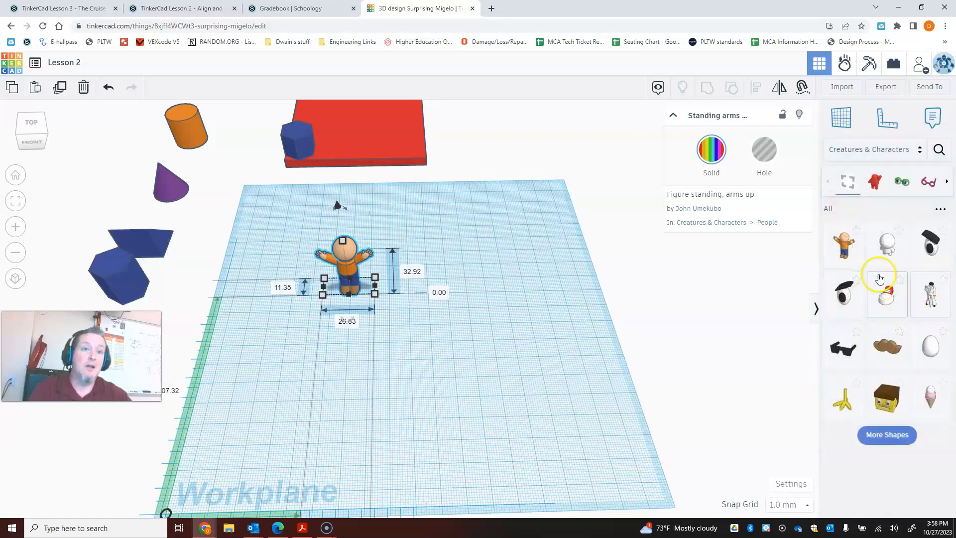
pyautogui.click(866, 150)
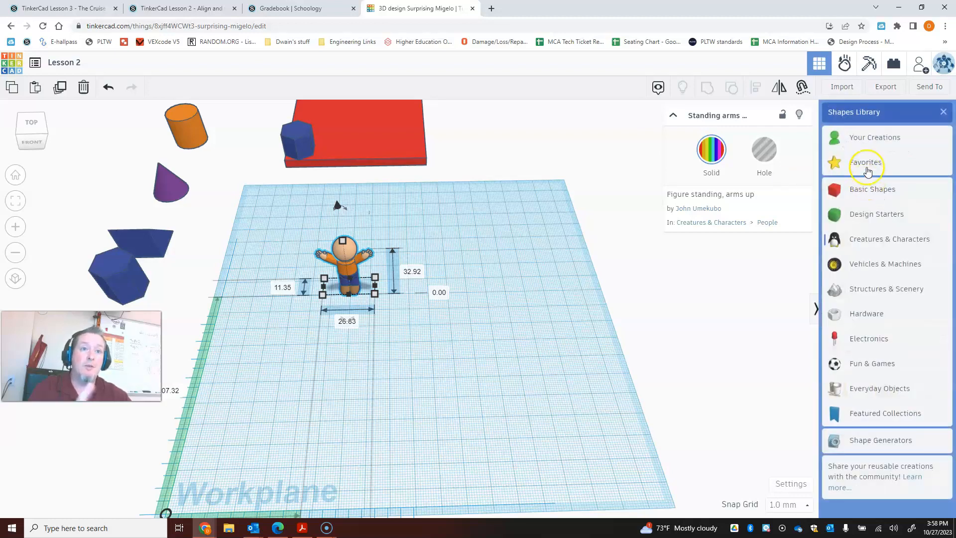
pyautogui.click(863, 188)
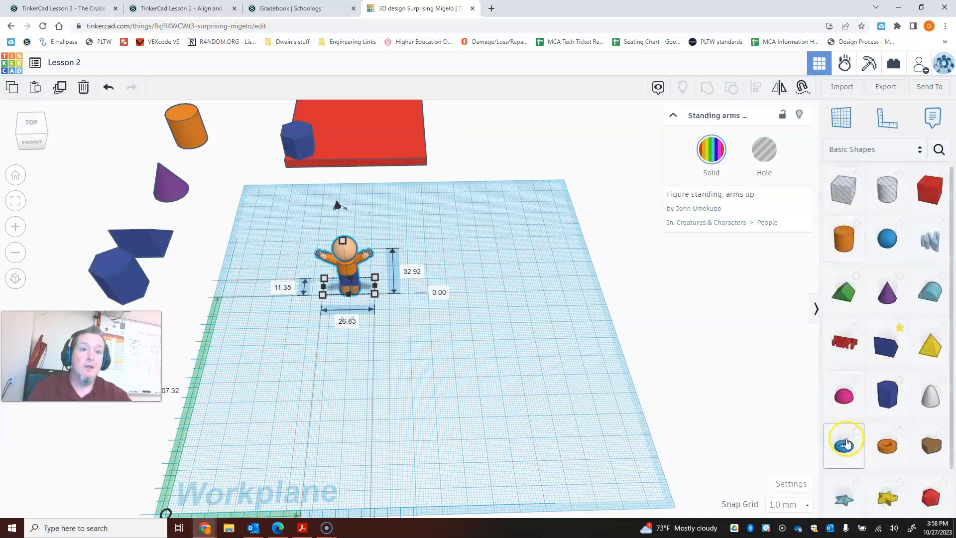
pyautogui.moveTo(845, 449); pyautogui.dragTo(410, 282)
pyautogui.click(462, 355)
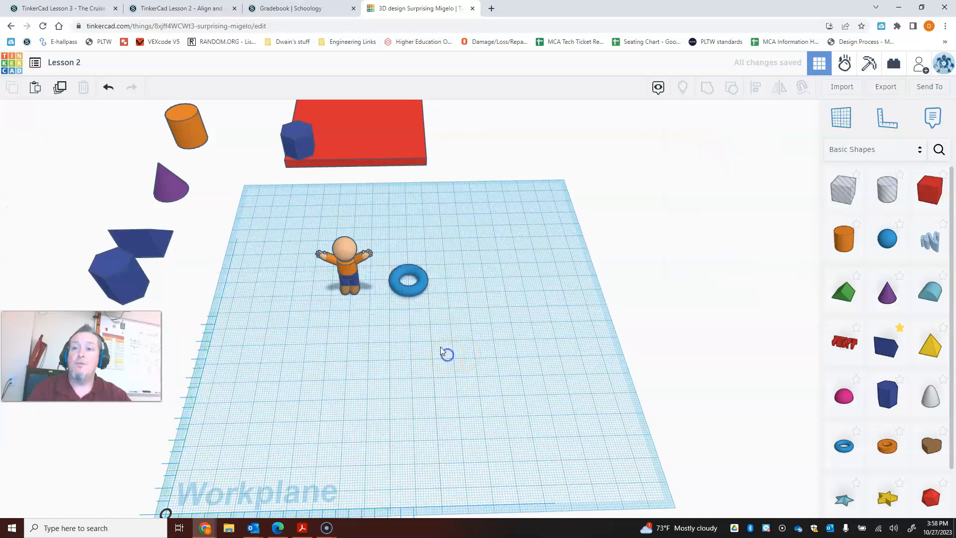
# - Select the figure and torus together and center-align them in width, depth and height so the ring surrounds the figure's waist
pyautogui.moveTo(435, 315); pyautogui.dragTo(294, 253)
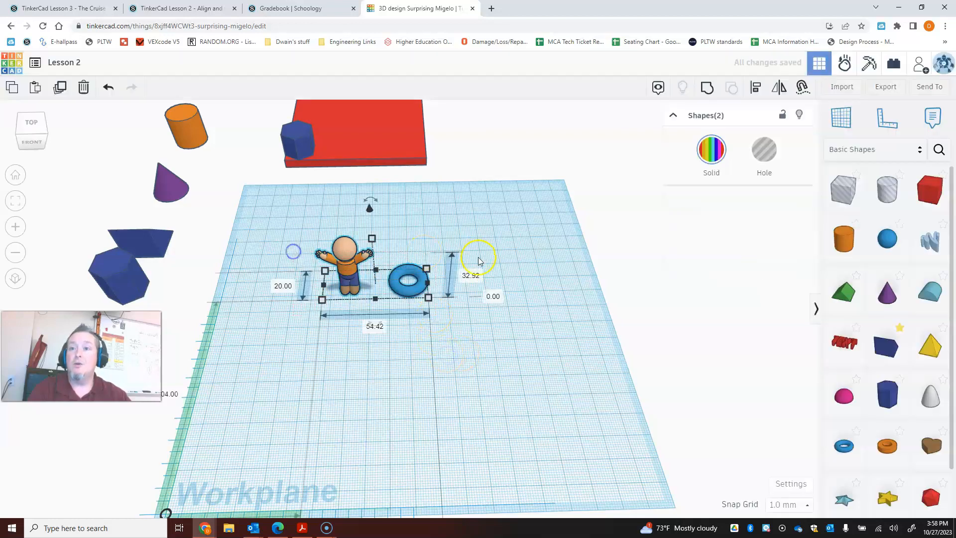
pyautogui.click(756, 89)
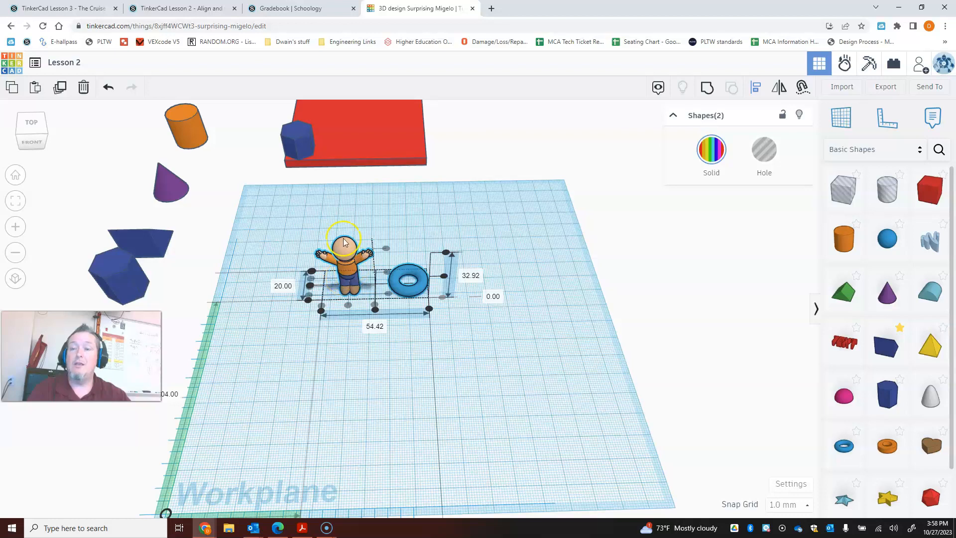
pyautogui.click(314, 287)
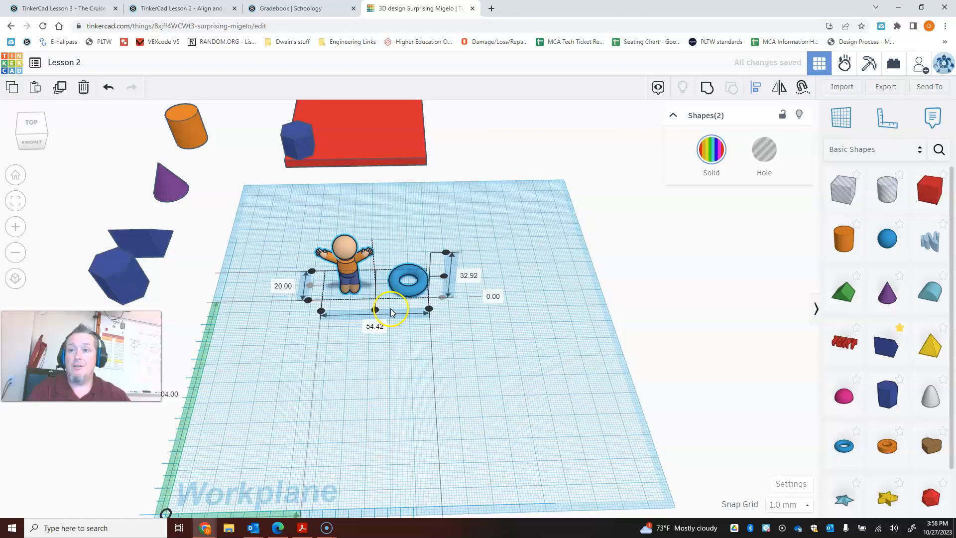
pyautogui.click(374, 310)
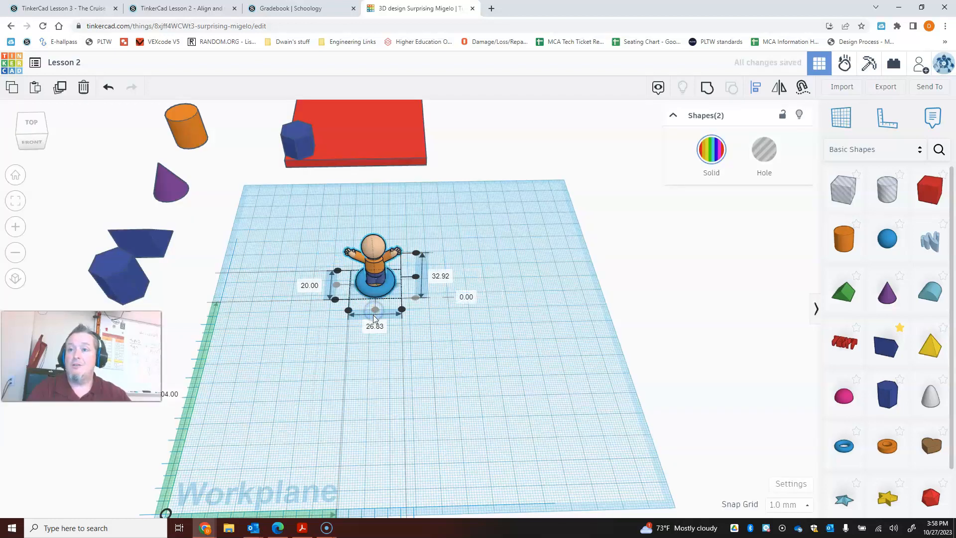
pyautogui.moveTo(395, 321); pyautogui.dragTo(377, 310, button='right')
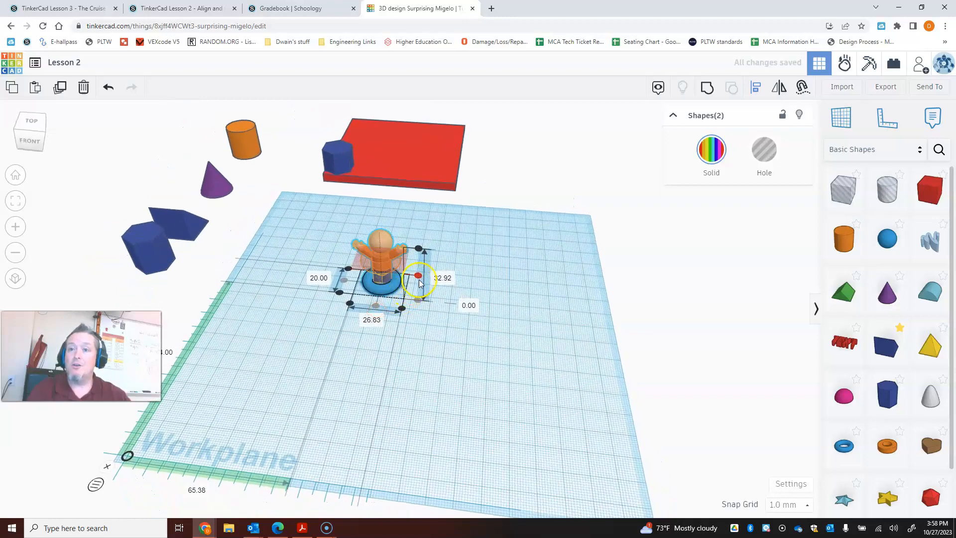
pyautogui.click(418, 277)
pyautogui.moveTo(411, 315); pyautogui.dragTo(470, 338, button='right')
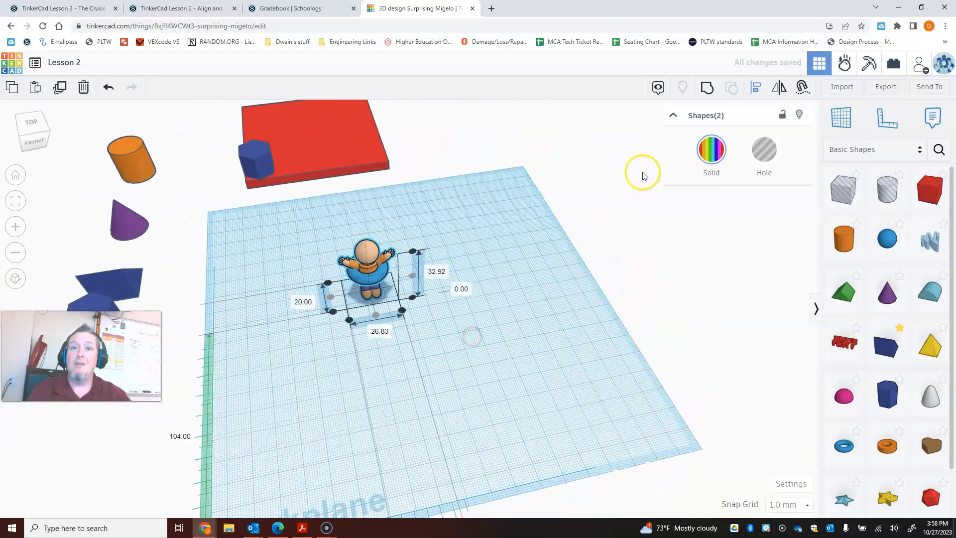
# - Group the figure with the torus and check the Multicolor setting among the group's solid color options
pyautogui.click(702, 90)
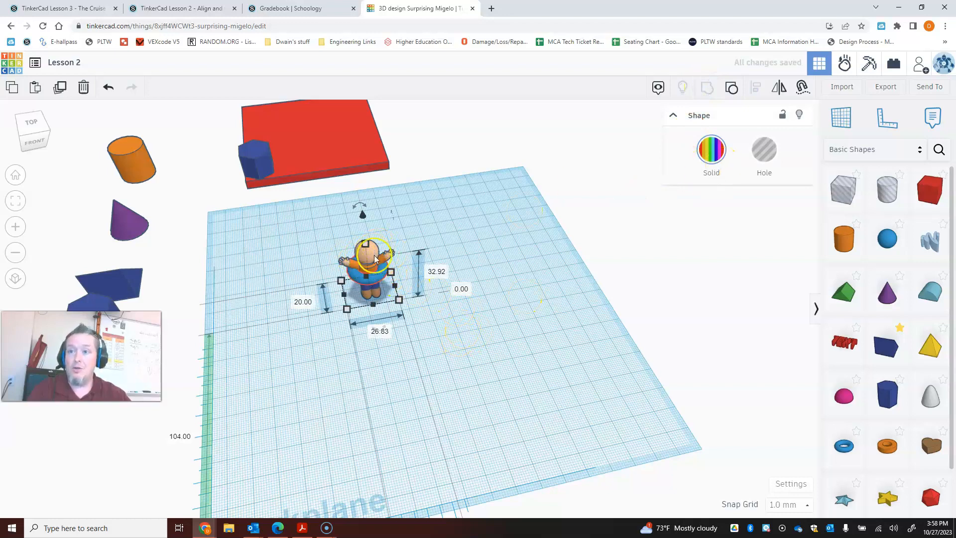
pyautogui.moveTo(451, 373); pyautogui.dragTo(480, 365, button='right')
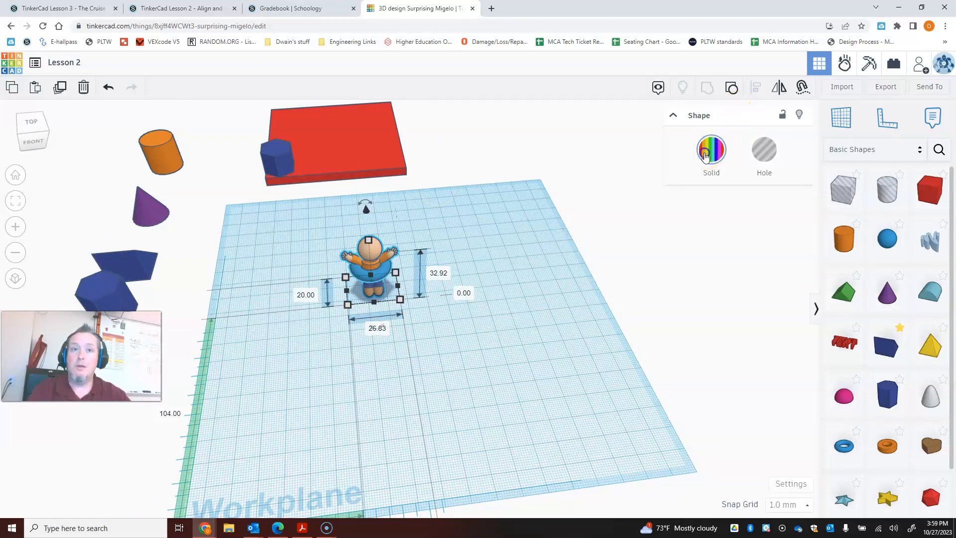
pyautogui.click(709, 149)
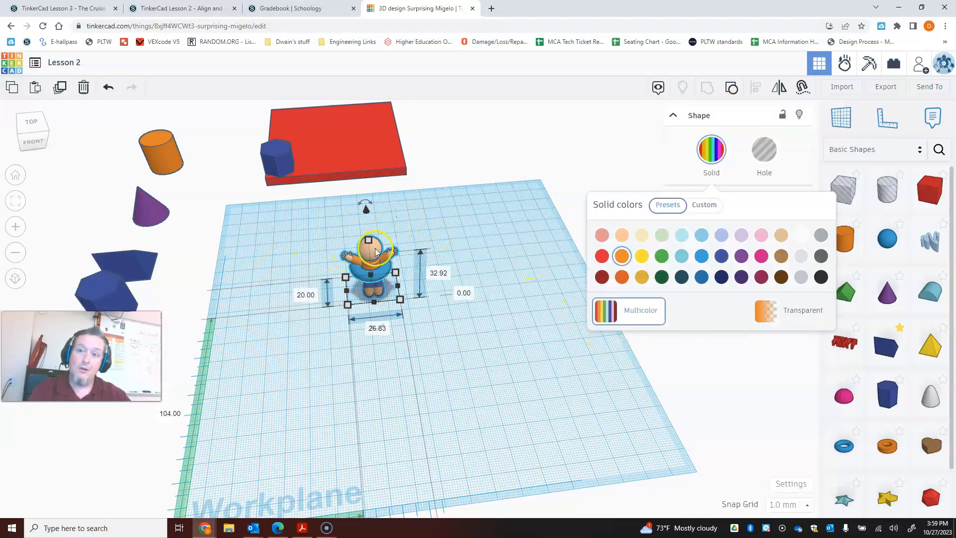
pyautogui.click(540, 381)
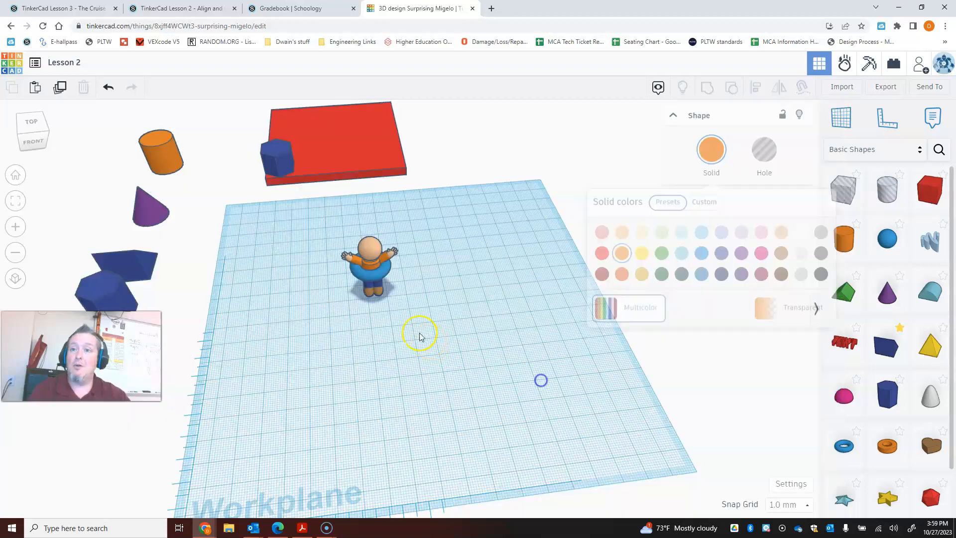
# - Move the grouped figure and ring to the back-left of the workplane, then across to just right of the back center
pyautogui.moveTo(372, 259); pyautogui.dragTo(254, 260)
pyautogui.click(311, 334)
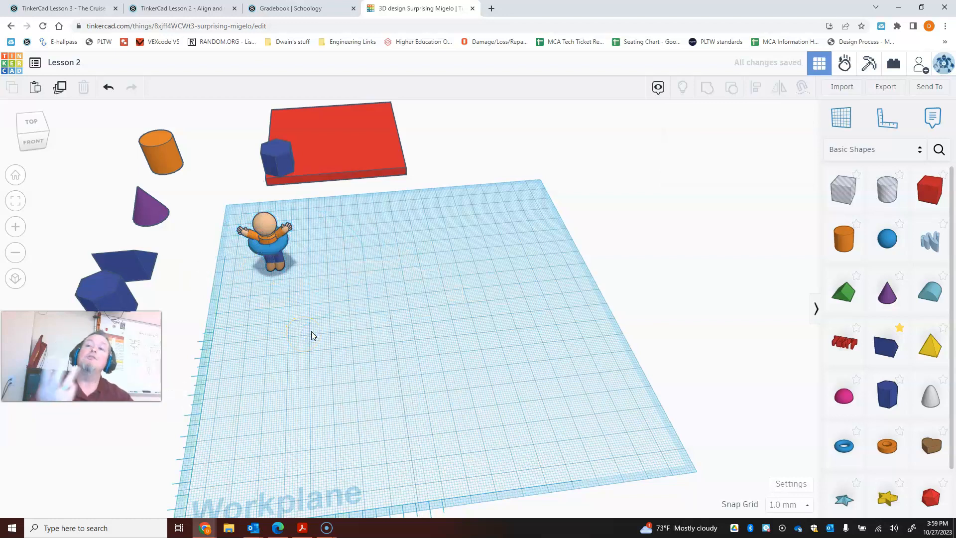
pyautogui.moveTo(277, 236); pyautogui.dragTo(426, 226)
pyautogui.click(392, 314)
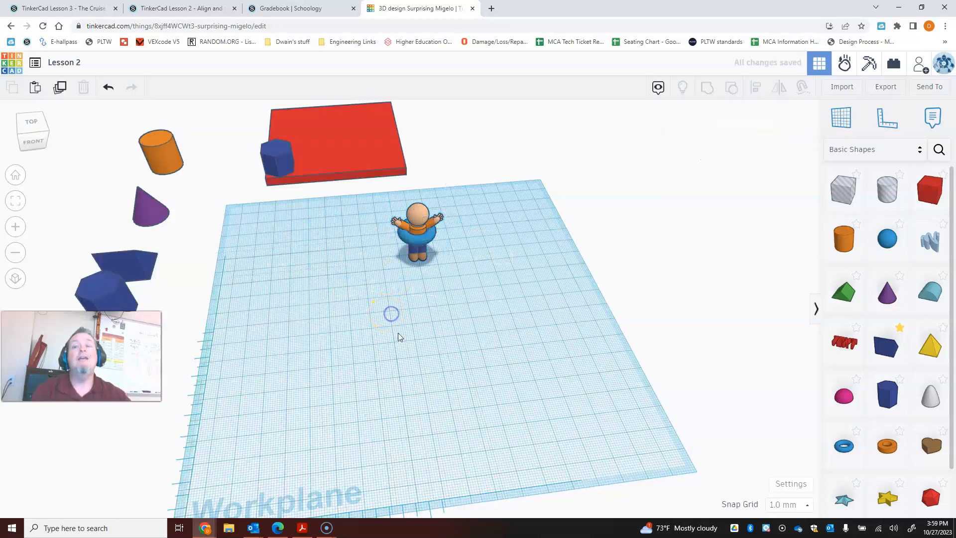
pyautogui.moveTo(414, 344); pyautogui.dragTo(401, 345, button='right')
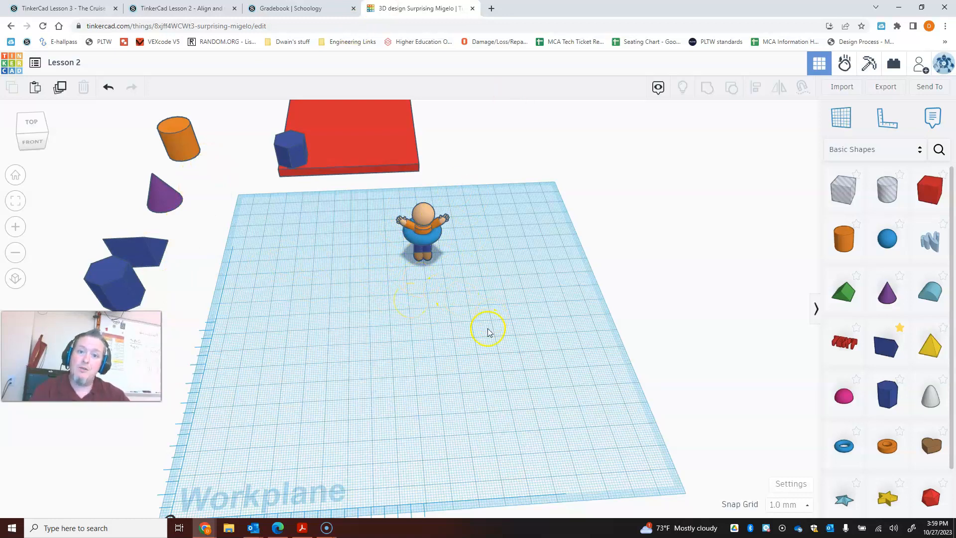
pyautogui.moveTo(487, 333); pyautogui.dragTo(480, 332, button='right')
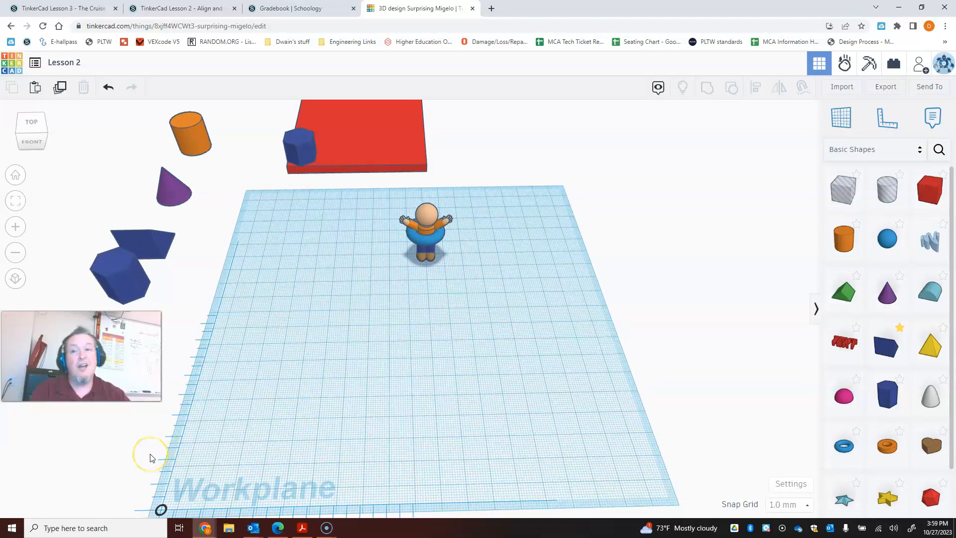